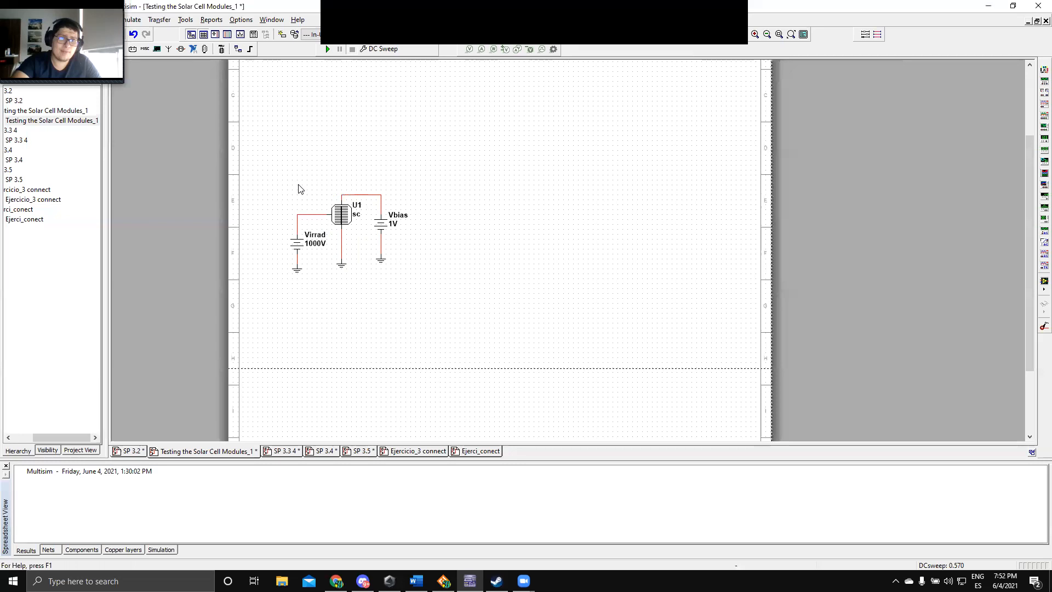
{"action": "left_click", "coordinate": [302, 243]}
{"action": "left_click", "coordinate": [315, 189]}
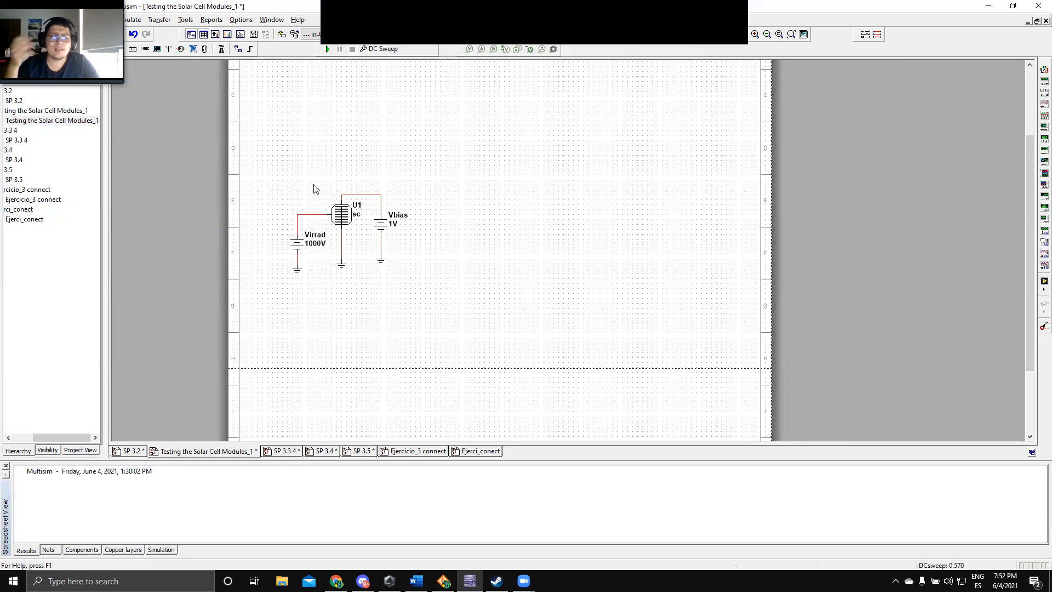
{"action": "left_click", "coordinate": [390, 234]}
{"action": "left_click", "coordinate": [438, 249]}
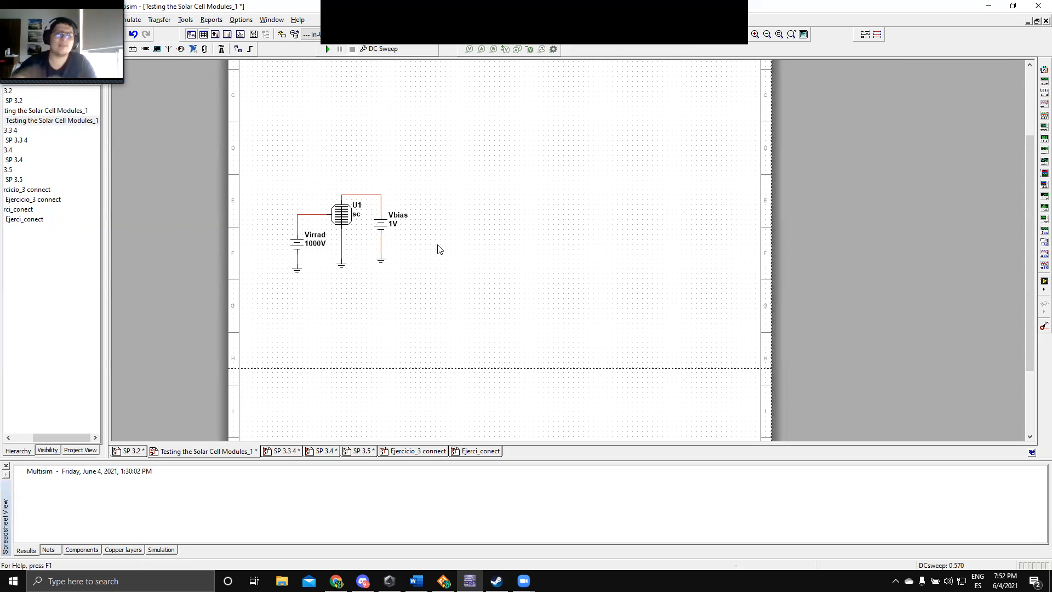
{"action": "left_click", "coordinate": [342, 272]}
{"action": "left_click", "coordinate": [395, 281]}
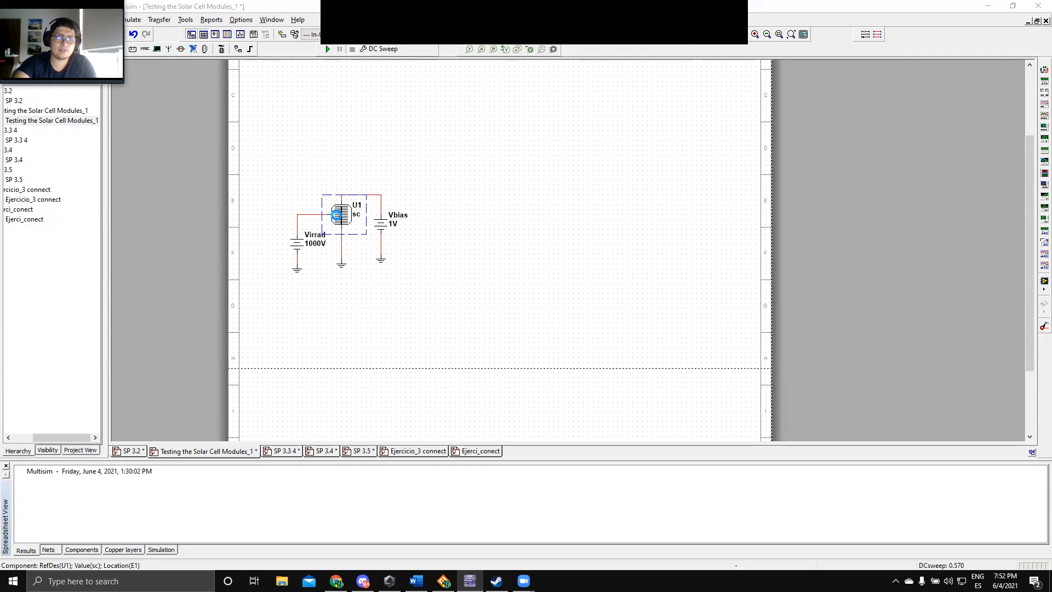
Step: Inspect the model and instance parameters of solar cell U1 without changing them
{"action": "double_click", "coordinate": [339, 218]}
{"action": "left_click", "coordinate": [595, 356]}
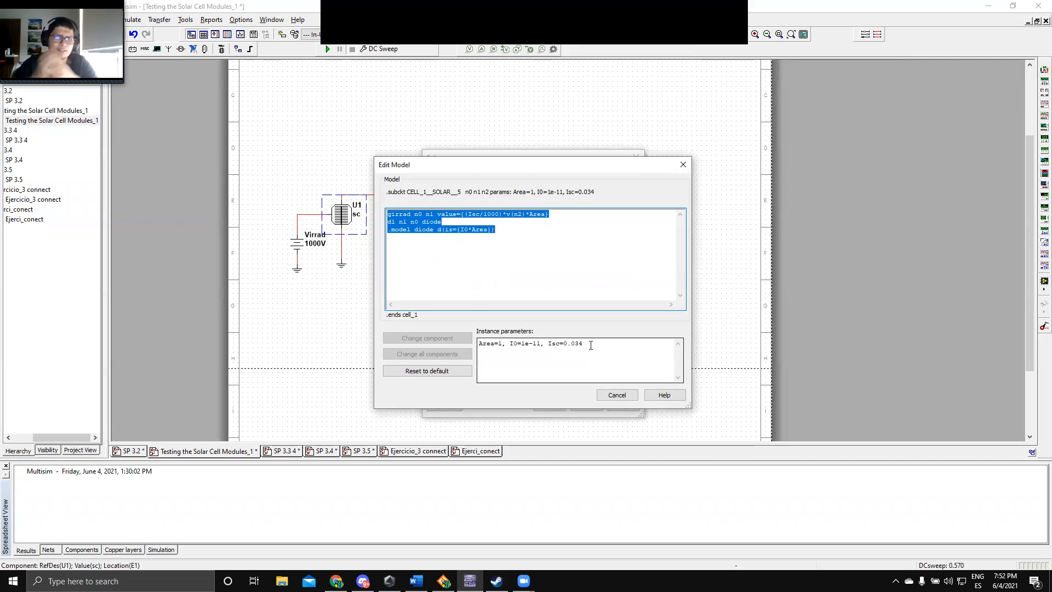
{"action": "left_click", "coordinate": [683, 164]}
{"action": "left_click", "coordinate": [636, 158]}
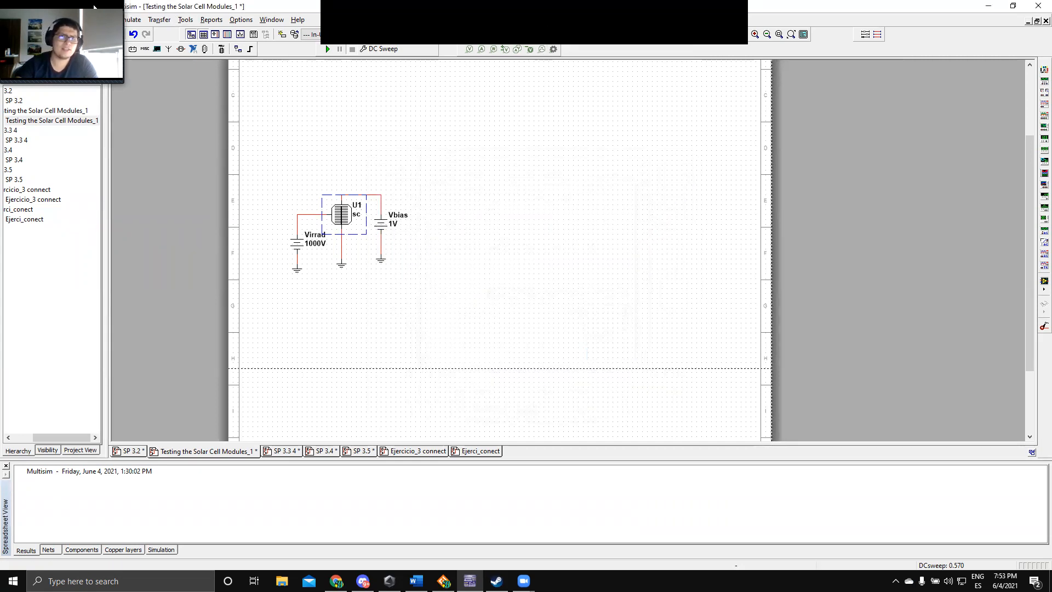
Step: Run a DC Sweep of source VBIAS from 0 to 0.57 V with an increment of 0.01 V
{"action": "left_click", "coordinate": [129, 20]}
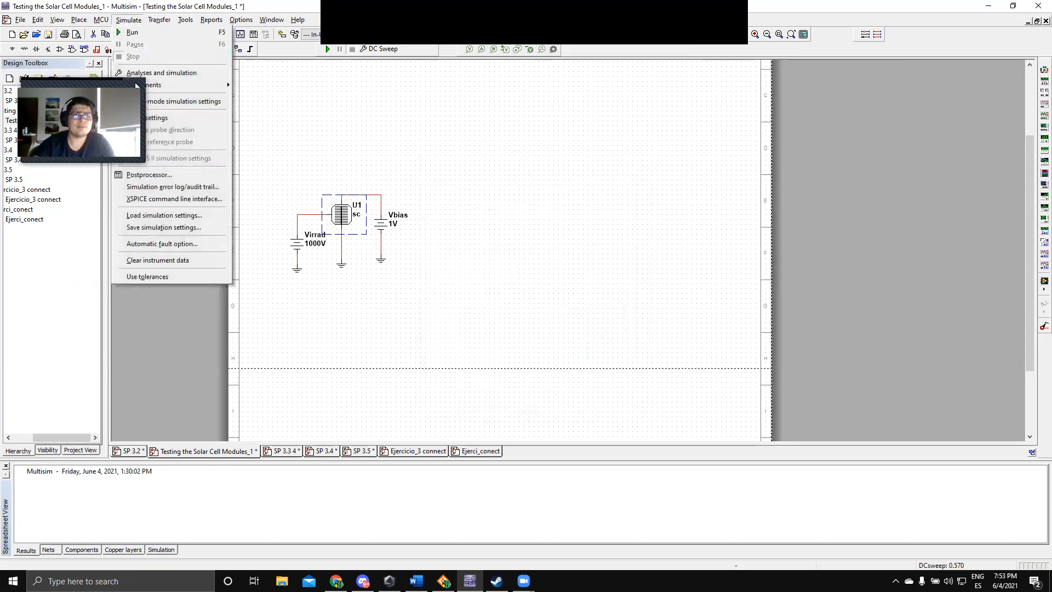
{"action": "left_click", "coordinate": [180, 70]}
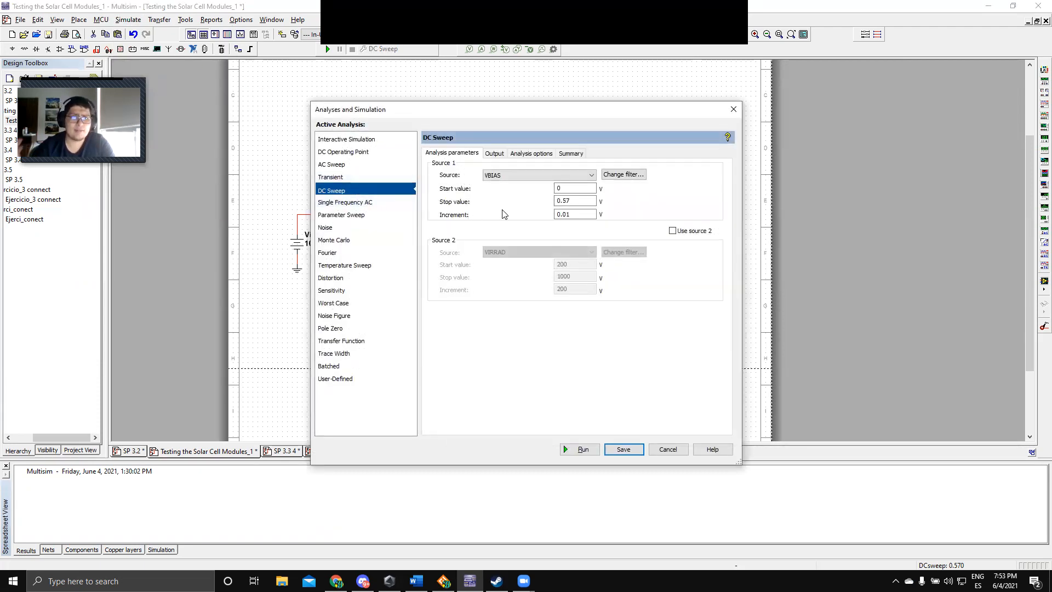
{"action": "left_click", "coordinate": [577, 201]}
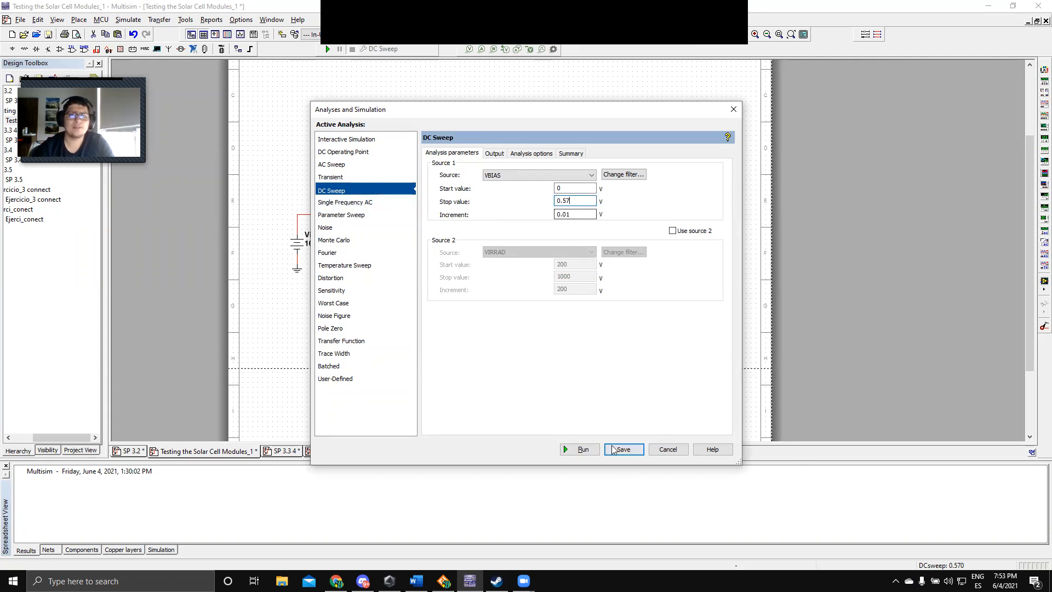
{"action": "left_click", "coordinate": [581, 449]}
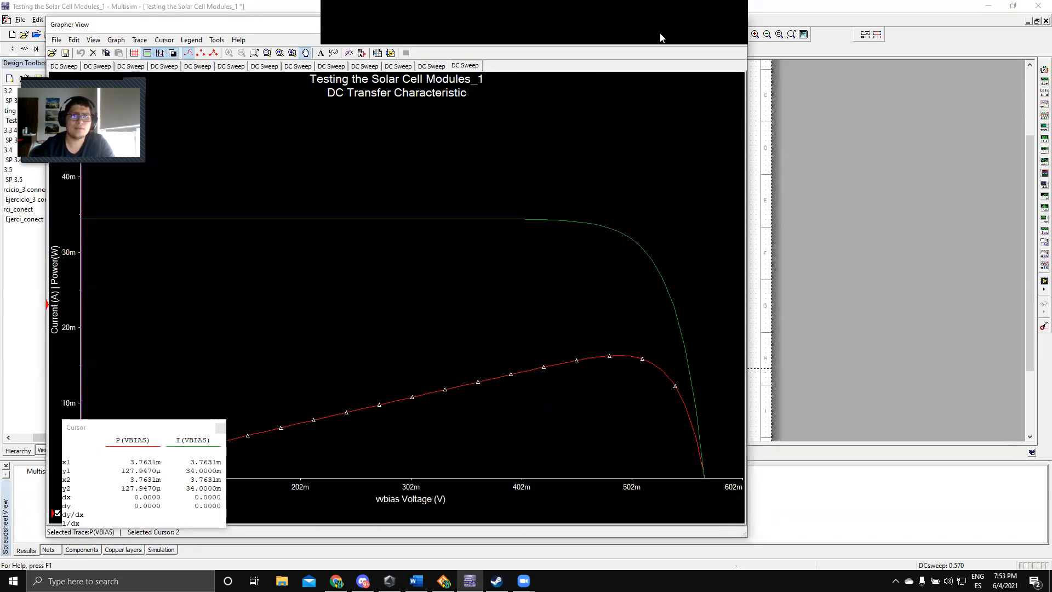
Step: Examine the single cell's current and power curves with the cursor readout moved clear of the traces, and close the graph
{"action": "left_click_drag", "start_coordinate": [658, 32], "coordinate": [667, 35]}
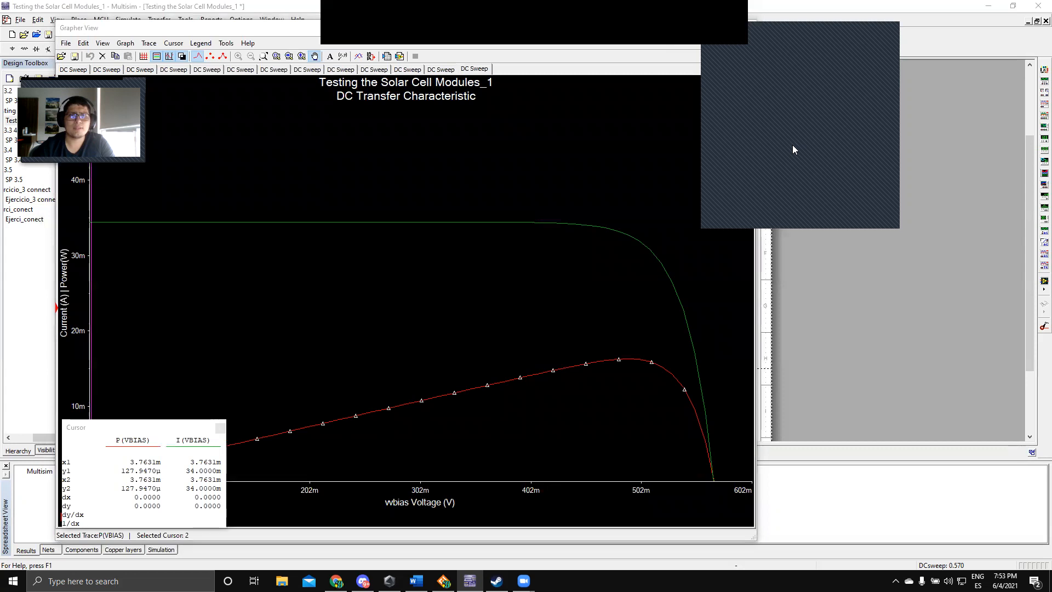
{"action": "left_click_drag", "start_coordinate": [588, 28], "coordinate": [712, 9]}
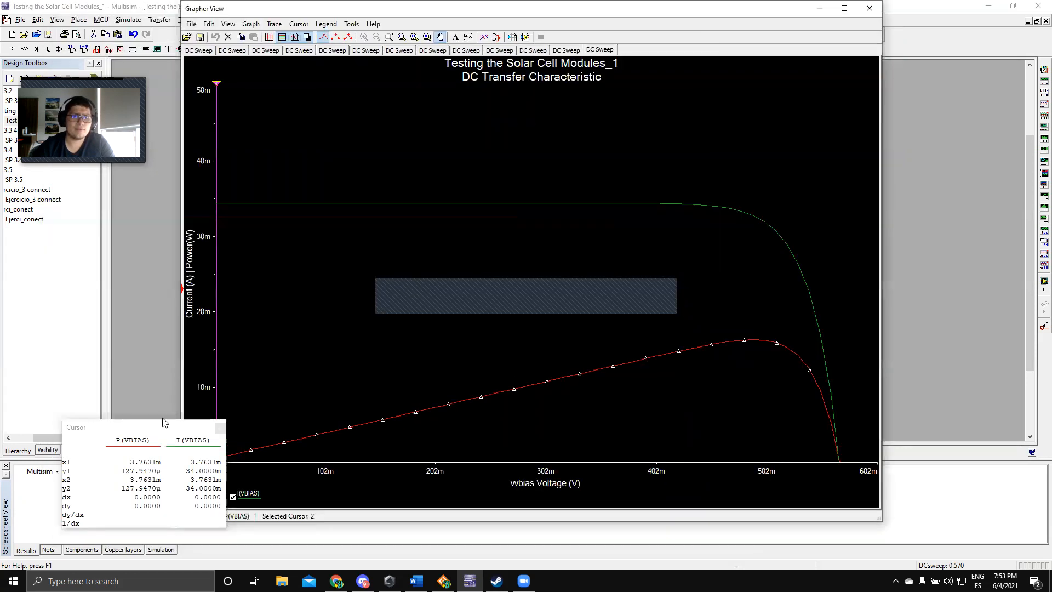
{"action": "left_click_drag", "start_coordinate": [160, 427], "coordinate": [365, 127]}
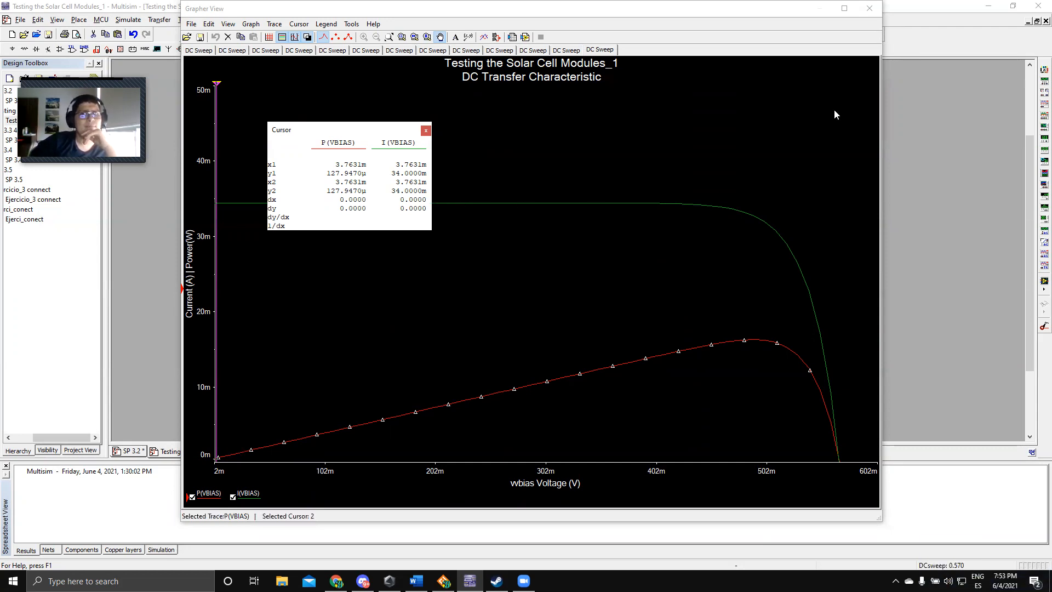
{"action": "left_click", "coordinate": [870, 10]}
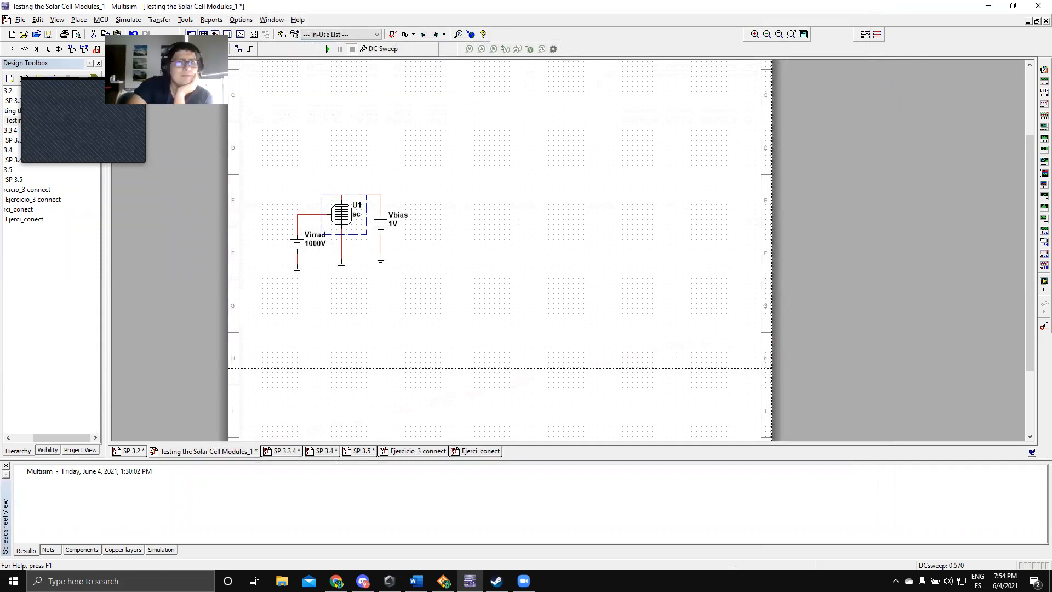
Step: Open the SP 3.2 design and inspect the model and instance parameters of solar cell U2
{"action": "left_click", "coordinate": [14, 102]}
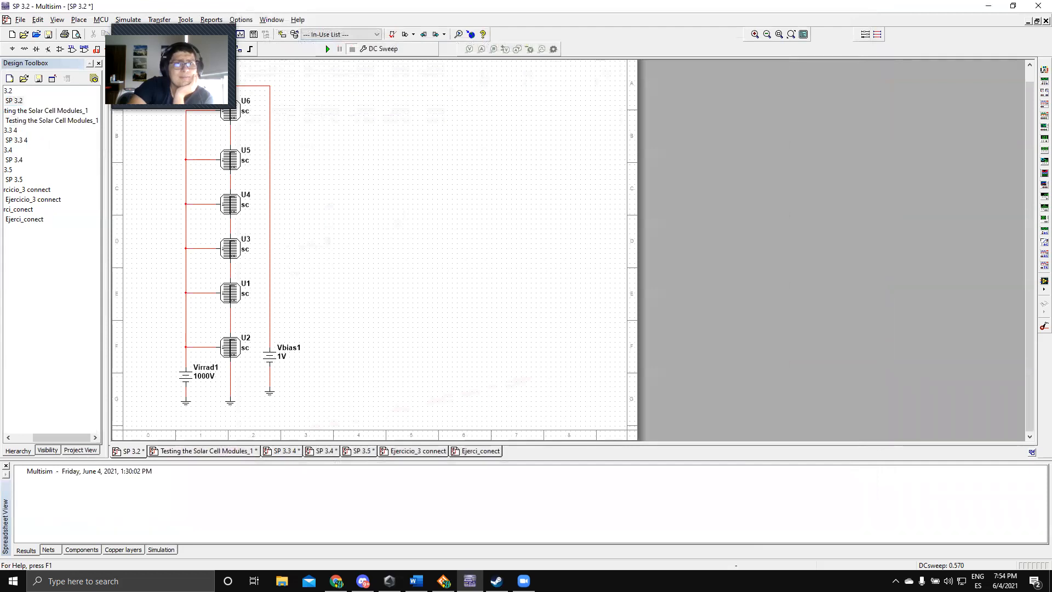
{"action": "left_click_drag", "start_coordinate": [192, 38], "coordinate": [473, 113]}
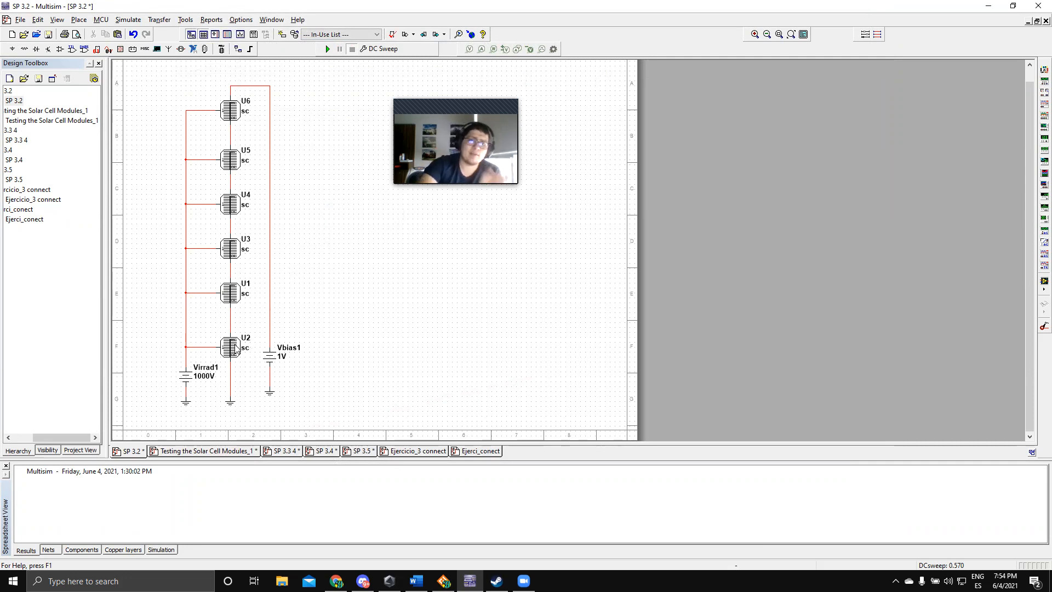
{"action": "double_click", "coordinate": [234, 348]}
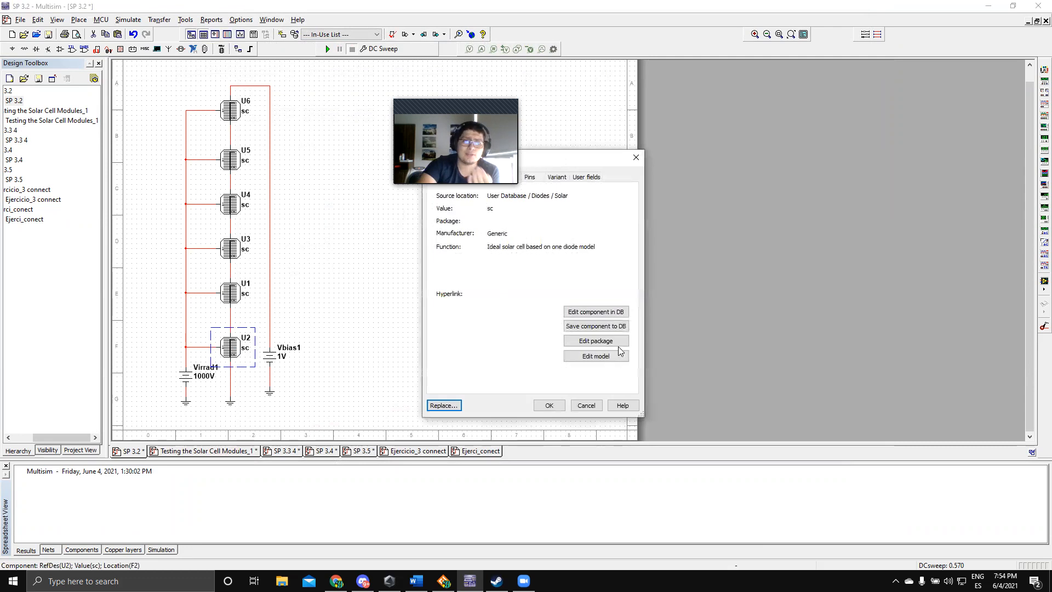
{"action": "left_click", "coordinate": [596, 356]}
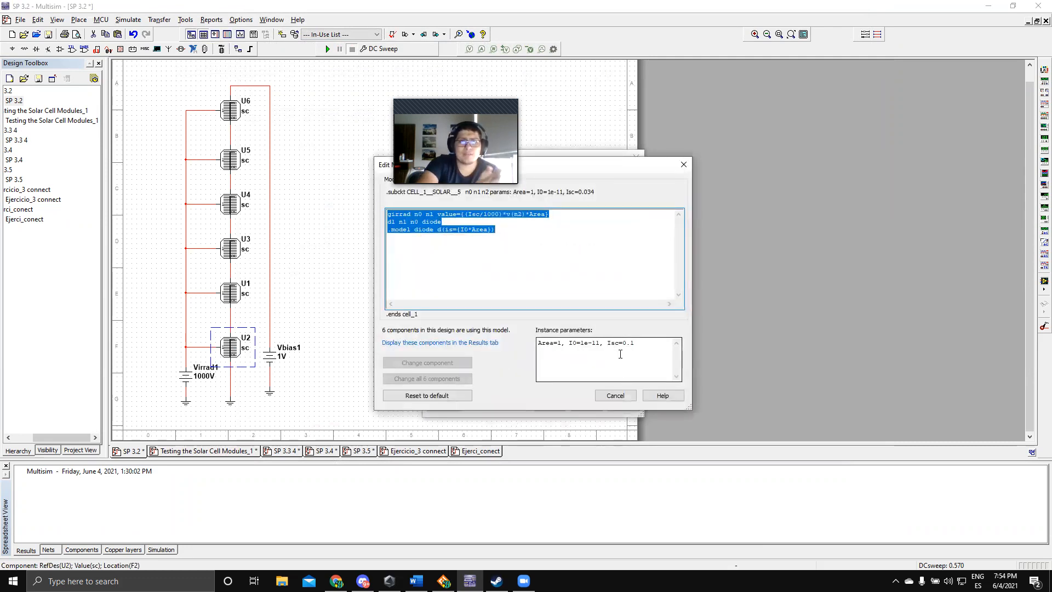
{"action": "left_click", "coordinate": [683, 165]}
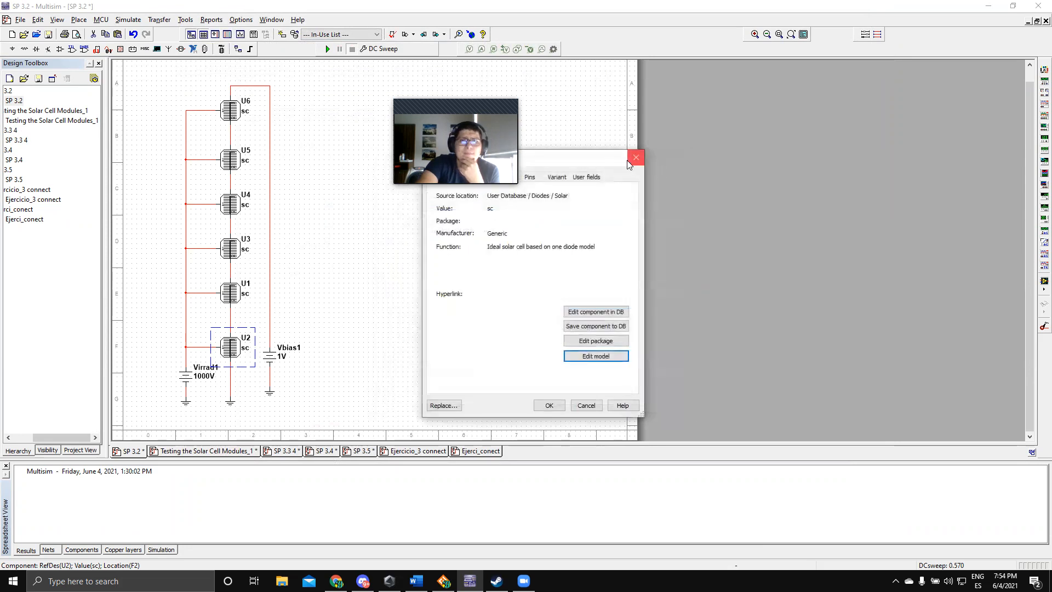
{"action": "left_click", "coordinate": [635, 158]}
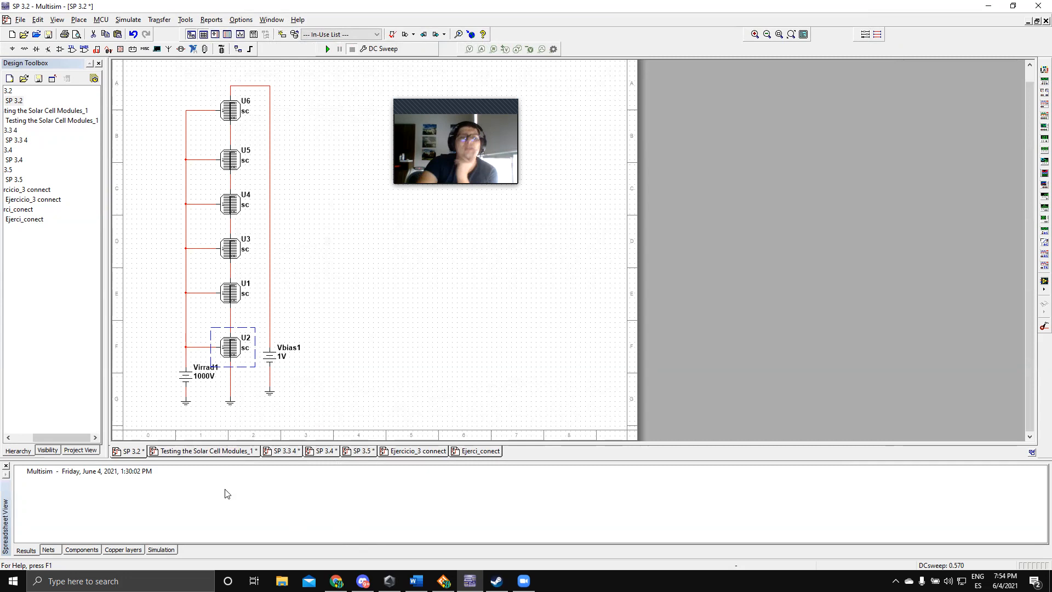
Step: Run the DC Sweep simulation of the SP 3.2 circuit and move the cursor readout clear of the current and power curves
{"action": "left_click", "coordinate": [188, 378]}
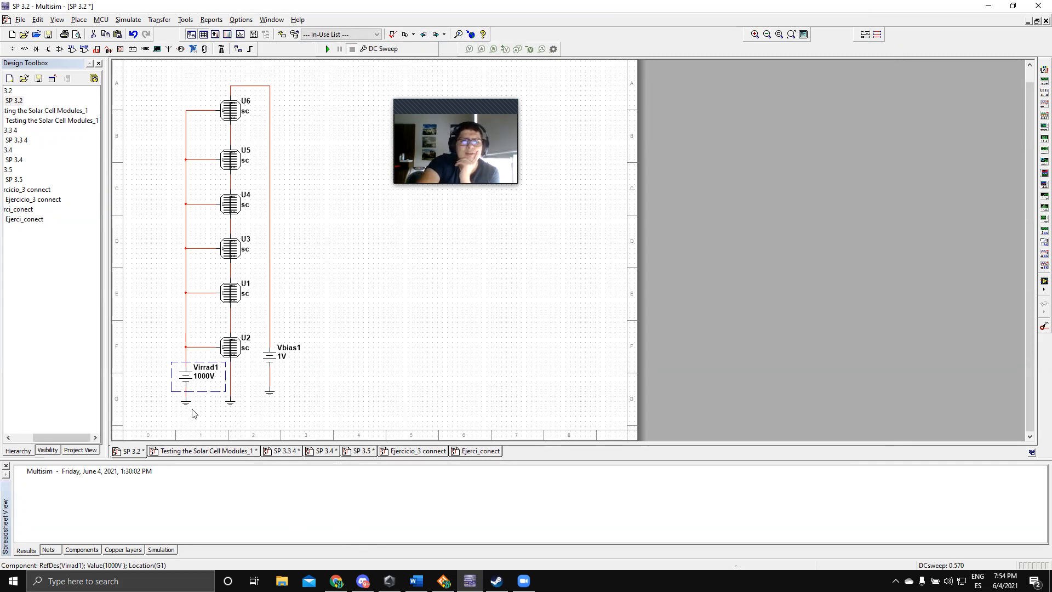
{"action": "left_click_drag", "start_coordinate": [451, 105], "coordinate": [969, 9]}
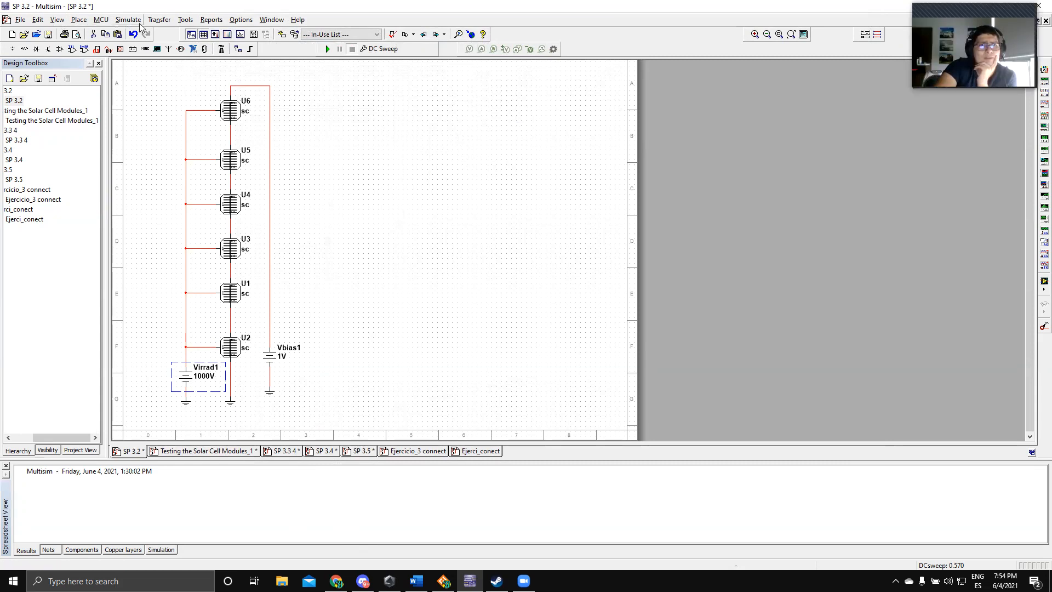
{"action": "left_click", "coordinate": [328, 49]}
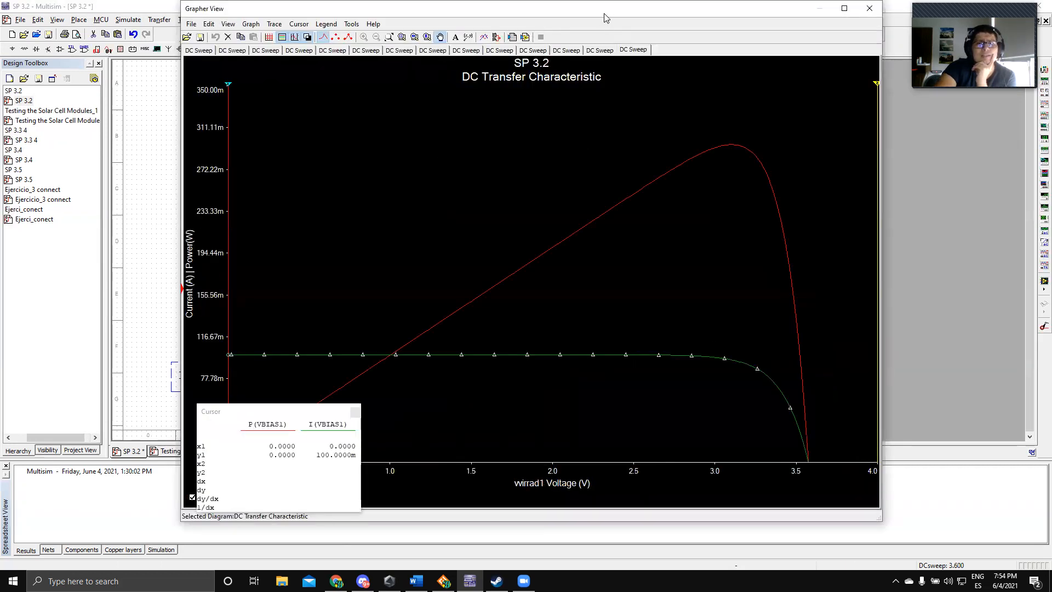
{"action": "left_click_drag", "start_coordinate": [606, 18], "coordinate": [598, 21]}
{"action": "left_click_drag", "start_coordinate": [305, 408], "coordinate": [356, 139]}
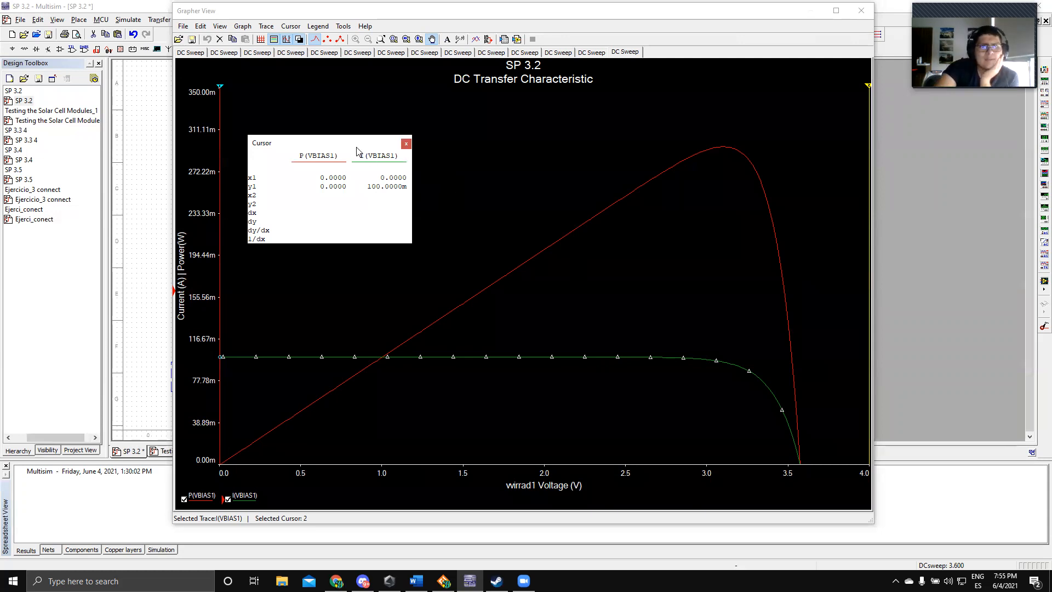
{"action": "left_click_drag", "start_coordinate": [362, 147], "coordinate": [458, 135]}
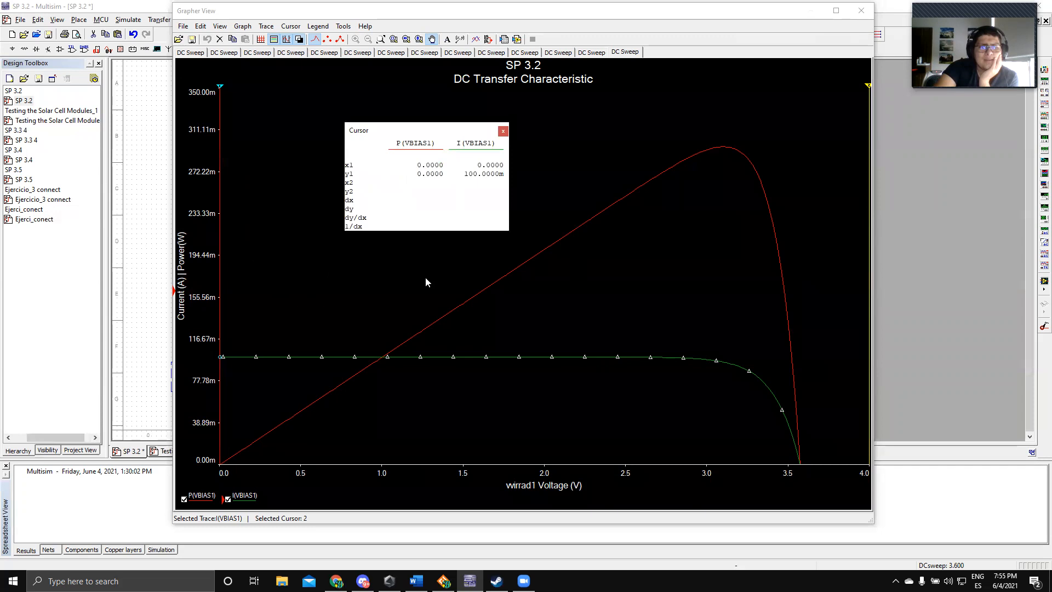
Step: Measure the open-circuit voltage by setting cursor 1 to Y value 0 on the I(VBIAS1) trace, and close the graph
{"action": "left_click_drag", "start_coordinate": [220, 86], "coordinate": [247, 89]}
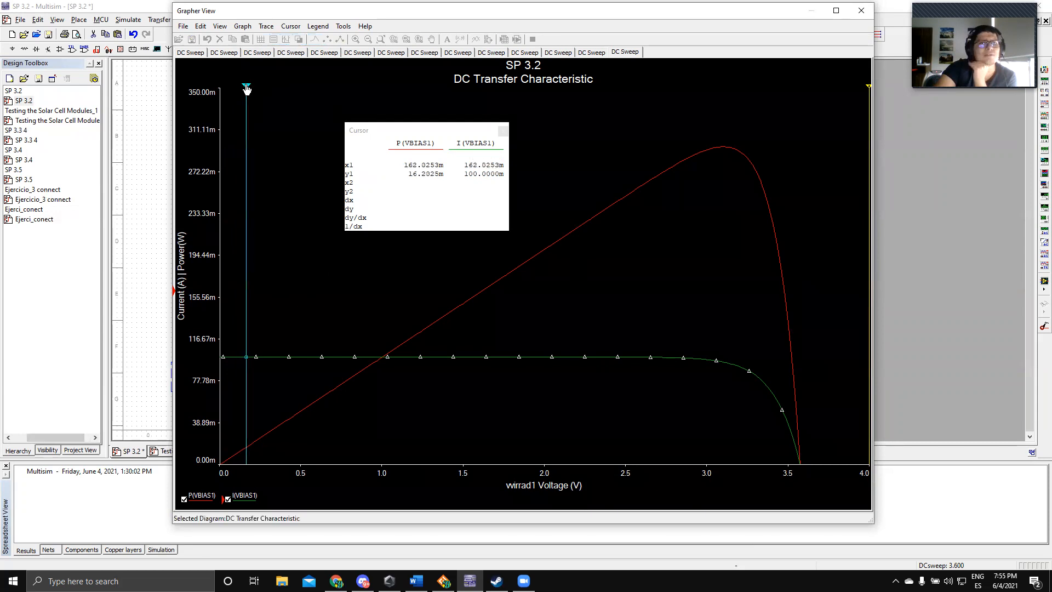
{"action": "left_click", "coordinate": [291, 27]}
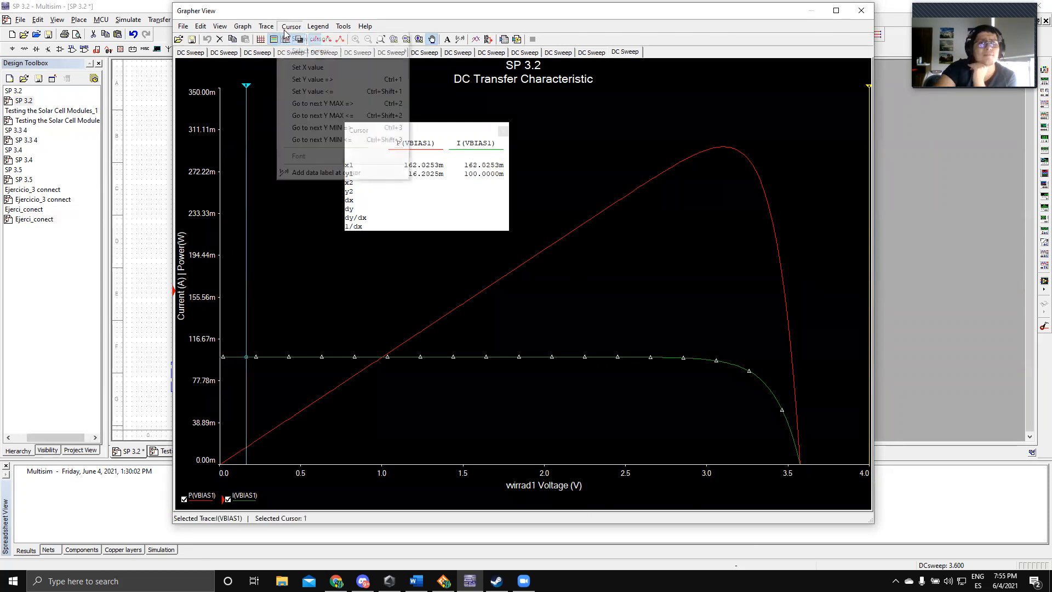
{"action": "left_click", "coordinate": [312, 80]}
{"action": "type", "text": "0"}
{"action": "key", "text": "Return"}
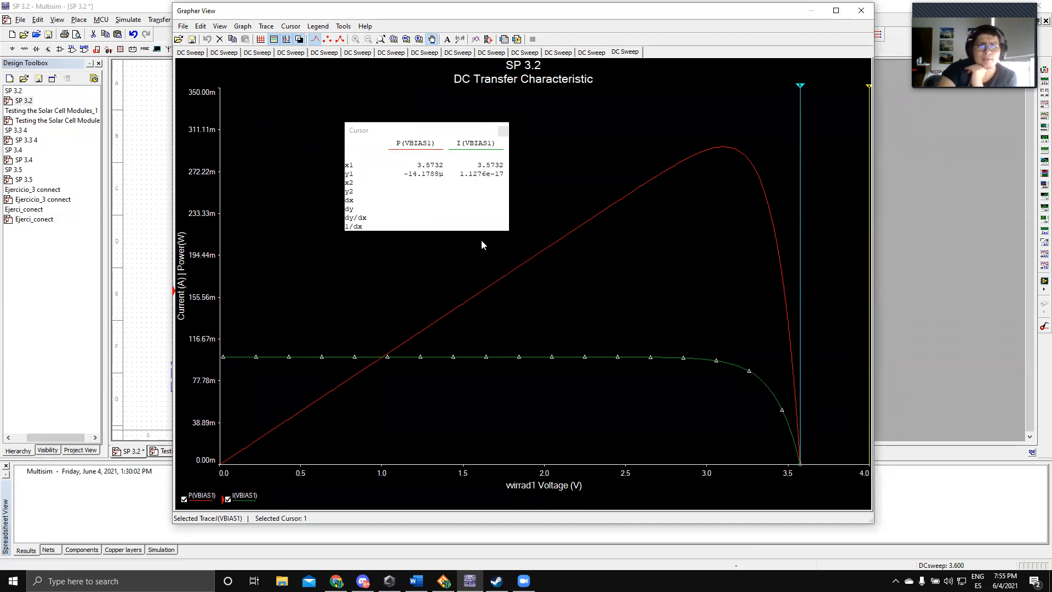
{"action": "left_click_drag", "start_coordinate": [443, 132], "coordinate": [388, 128]}
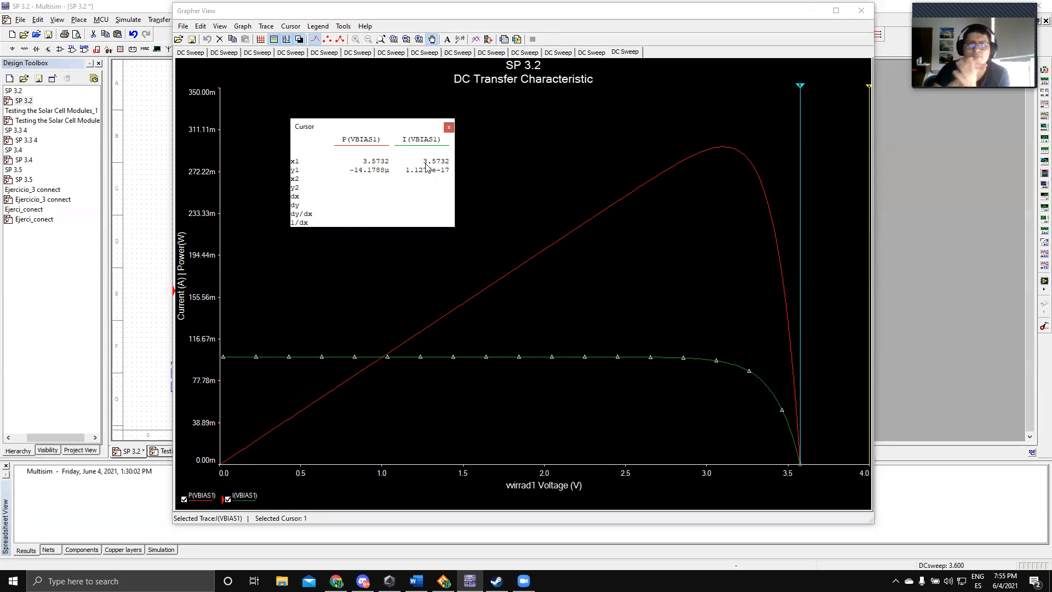
{"action": "left_click", "coordinate": [775, 26]}
{"action": "left_click", "coordinate": [861, 11]}
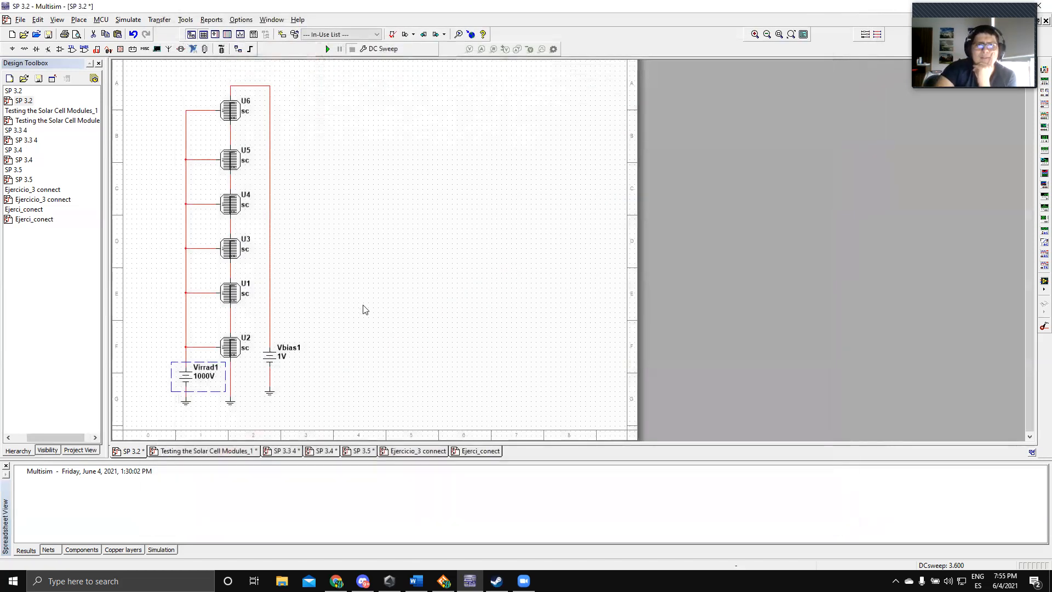
Step: Rerun the DC Sweep of VBIAS1 from 0 to 3.6 V in 0.01 V increments, with I(VBIAS1) and P(VBIAS1) as output variables
{"action": "left_click", "coordinate": [233, 350]}
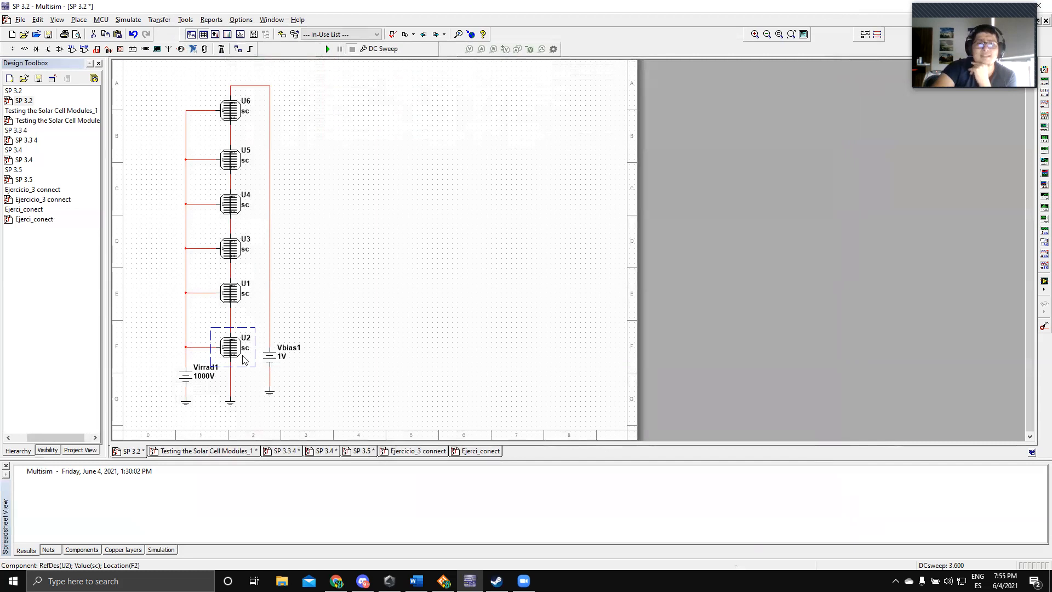
{"action": "left_click", "coordinate": [635, 159]}
{"action": "left_click", "coordinate": [129, 20]}
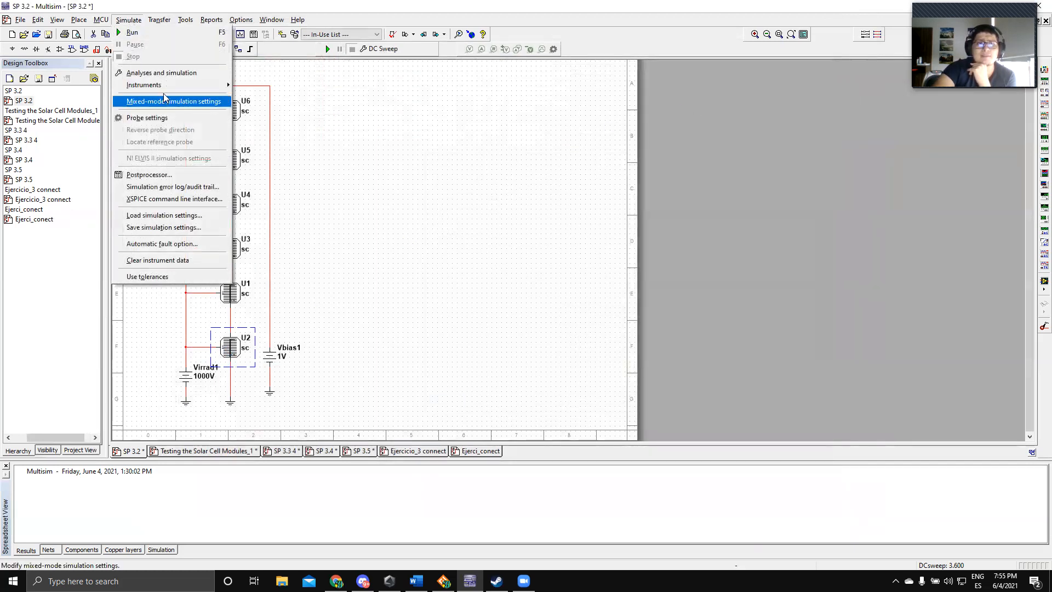
{"action": "left_click", "coordinate": [175, 72]}
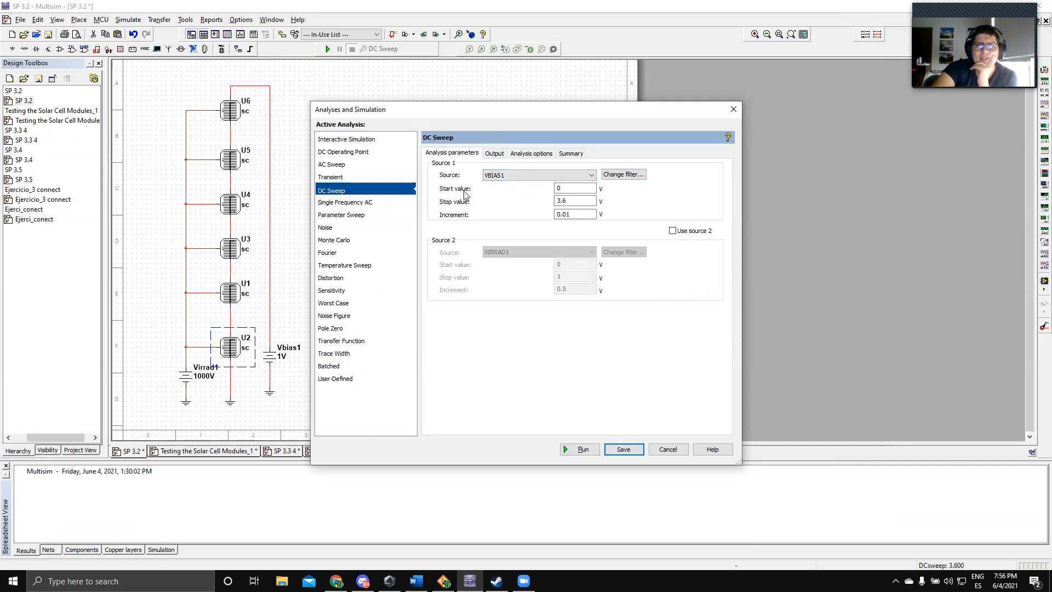
{"action": "left_click", "coordinate": [493, 154]}
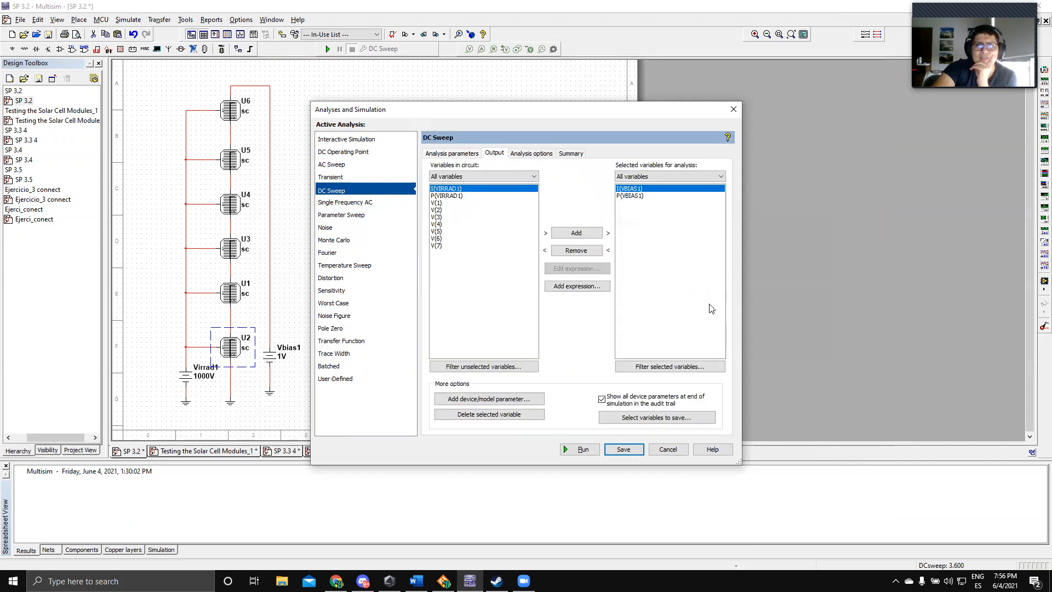
{"action": "left_click", "coordinate": [581, 449]}
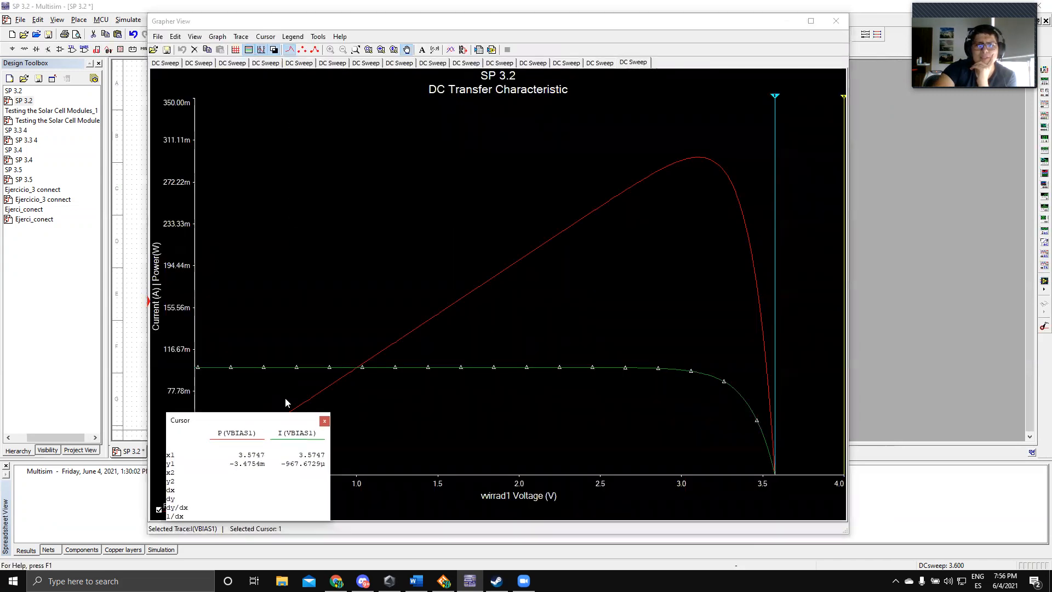
{"action": "left_click_drag", "start_coordinate": [278, 420], "coordinate": [407, 163]}
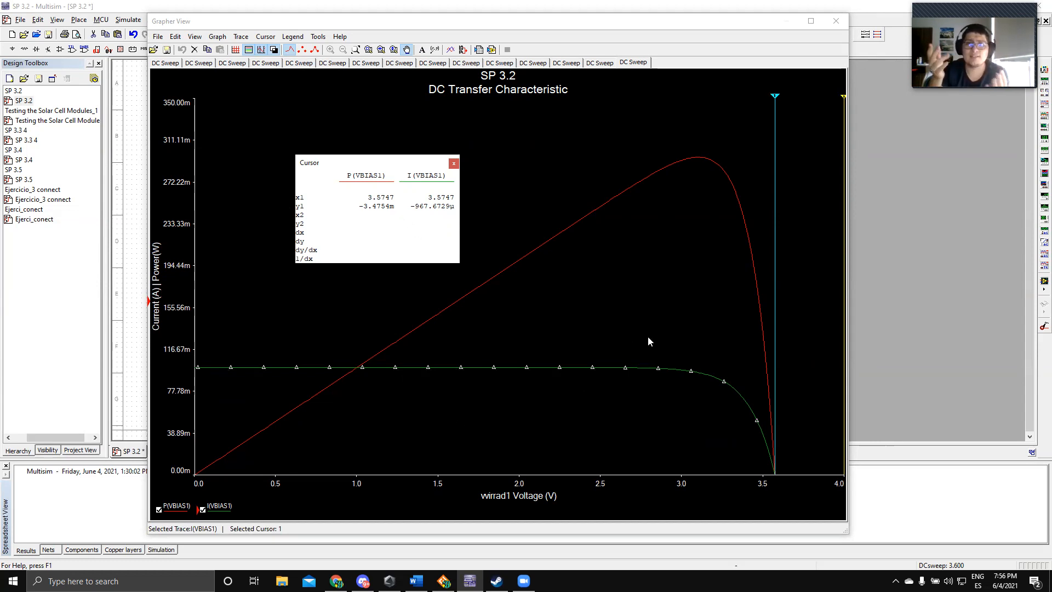
Step: Close the SP 3.2 graph, open the SP 3.3 4 design and inspect the model and instance parameters of solar cell U2
{"action": "left_click", "coordinate": [835, 21]}
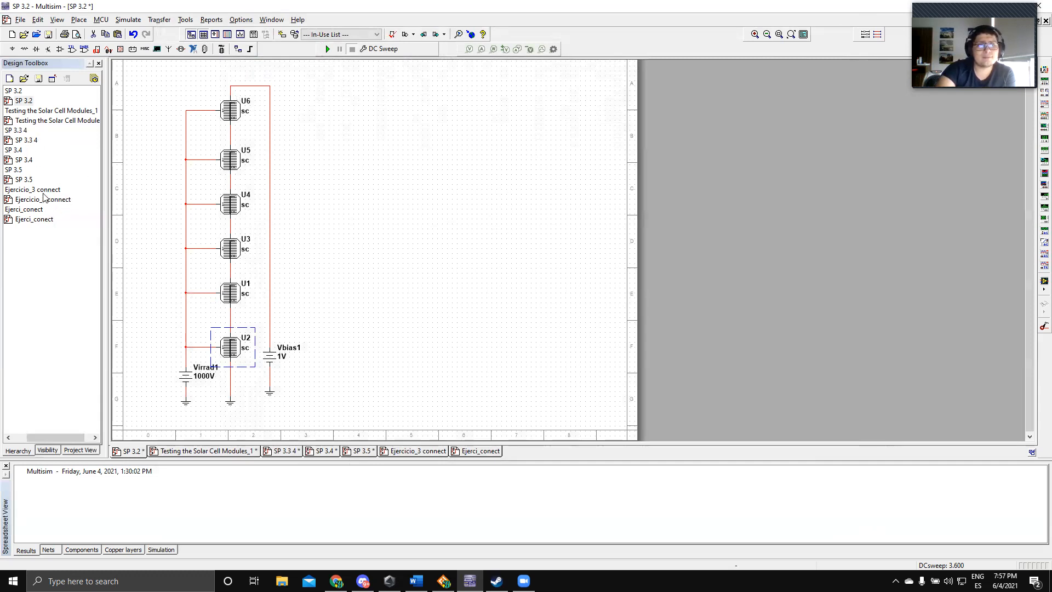
{"action": "double_click", "coordinate": [29, 143]}
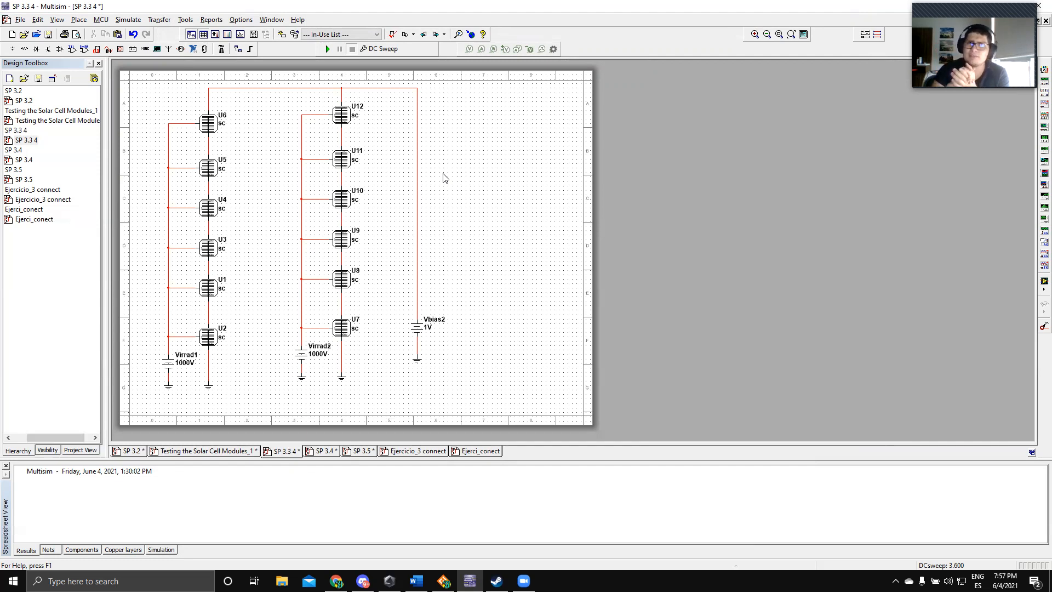
{"action": "left_click", "coordinate": [216, 336]}
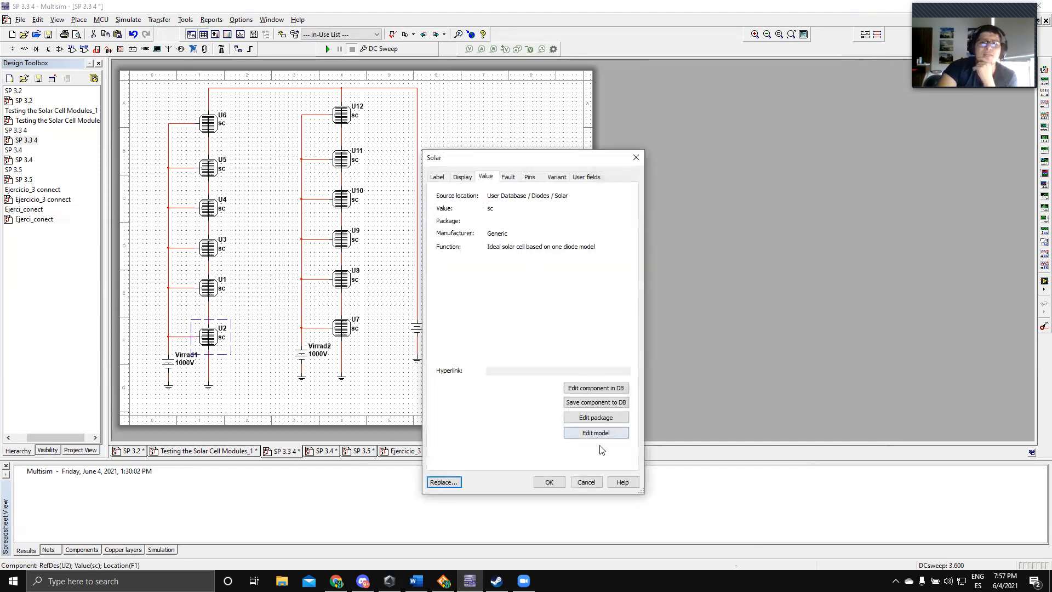
{"action": "left_click", "coordinate": [595, 433]}
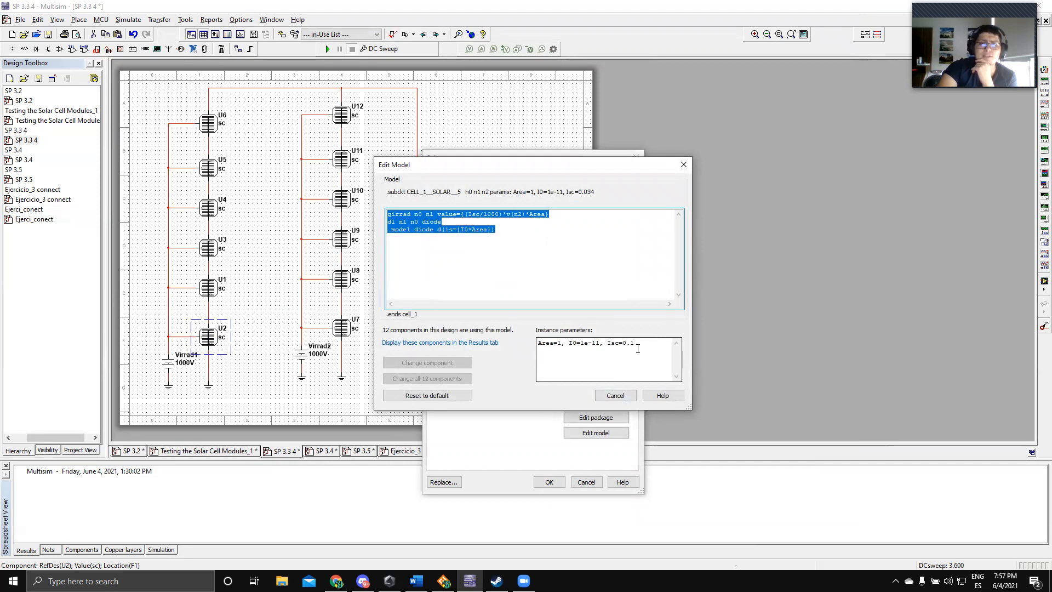
{"action": "left_click", "coordinate": [682, 166]}
{"action": "left_click", "coordinate": [634, 159]}
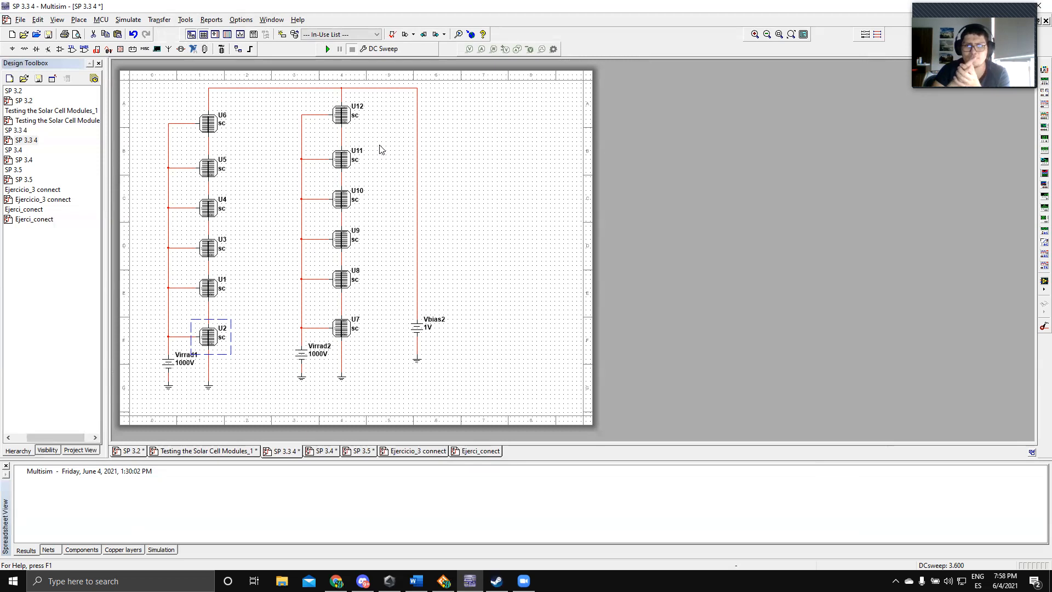
{"action": "left_click", "coordinate": [281, 214]}
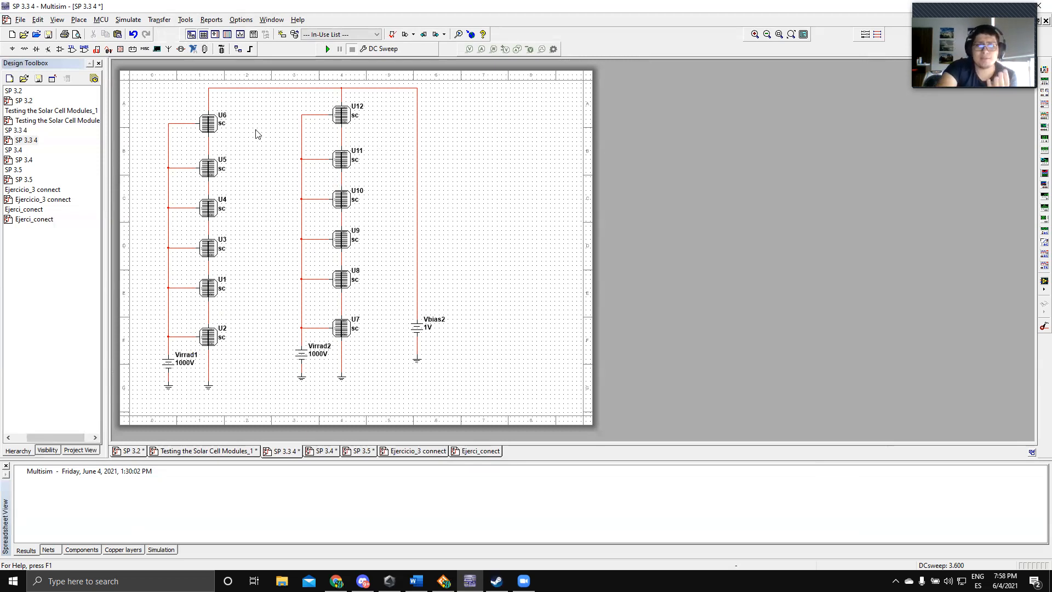
Step: Run the DC Sweep simulation of the SP 3.3 4 circuit and move the cursor readout clear of the curves
{"action": "left_click", "coordinate": [327, 49]}
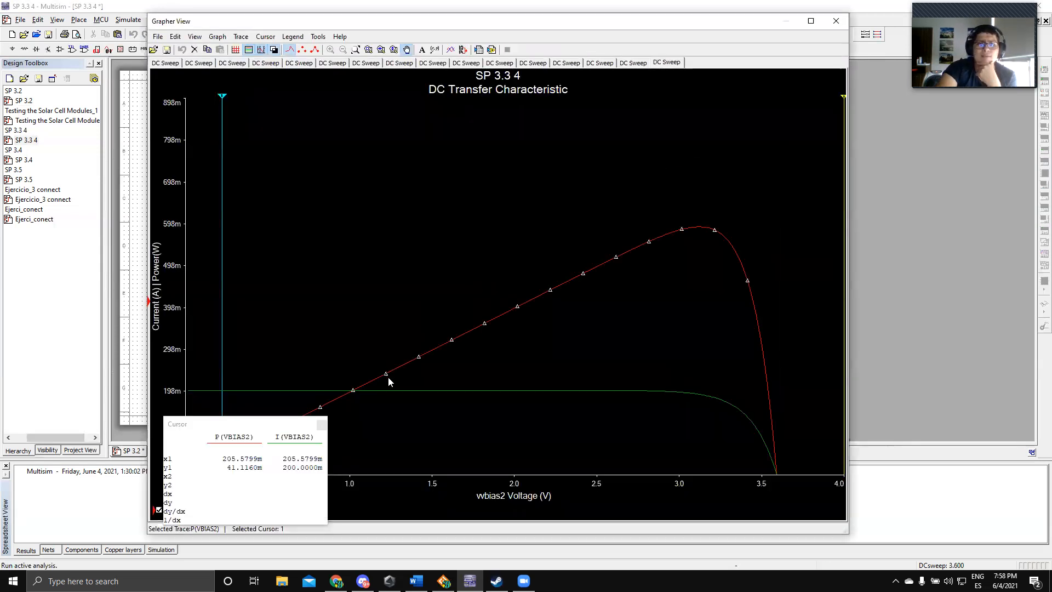
{"action": "left_click_drag", "start_coordinate": [251, 428], "coordinate": [384, 155]}
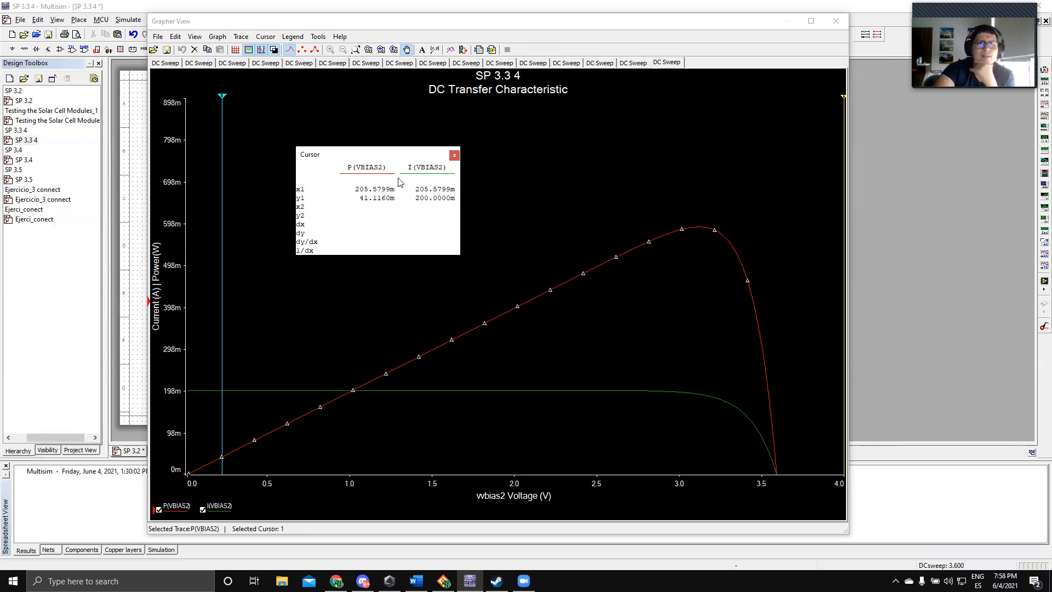
{"action": "left_click_drag", "start_coordinate": [391, 159], "coordinate": [377, 150]}
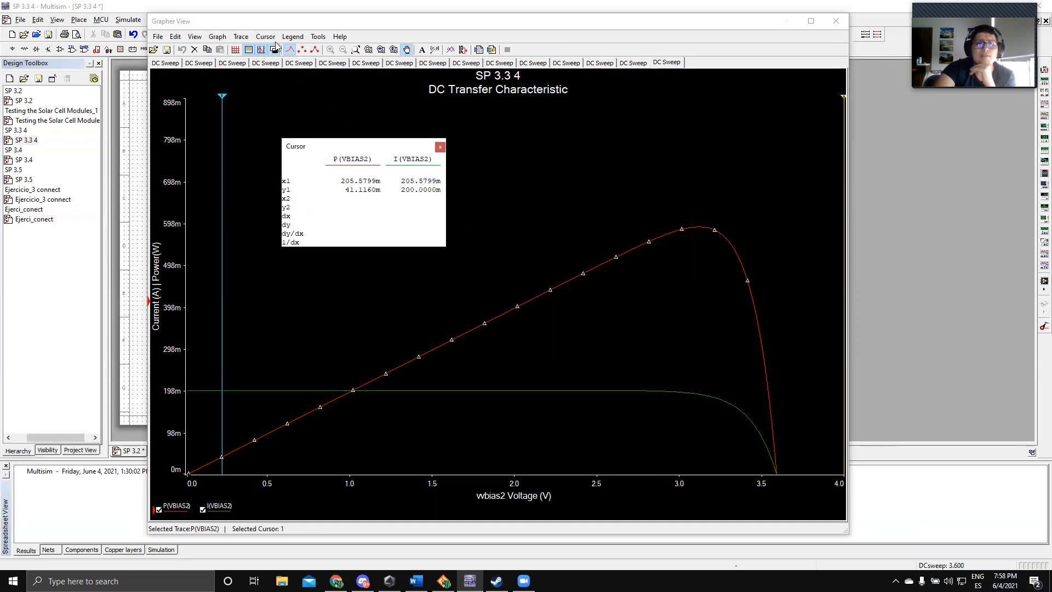
Step: Measure the open-circuit voltage by setting cursor 1 to Y value 0 on the P(VBIAS2) trace, and close the graph
{"action": "left_click", "coordinate": [293, 37]}
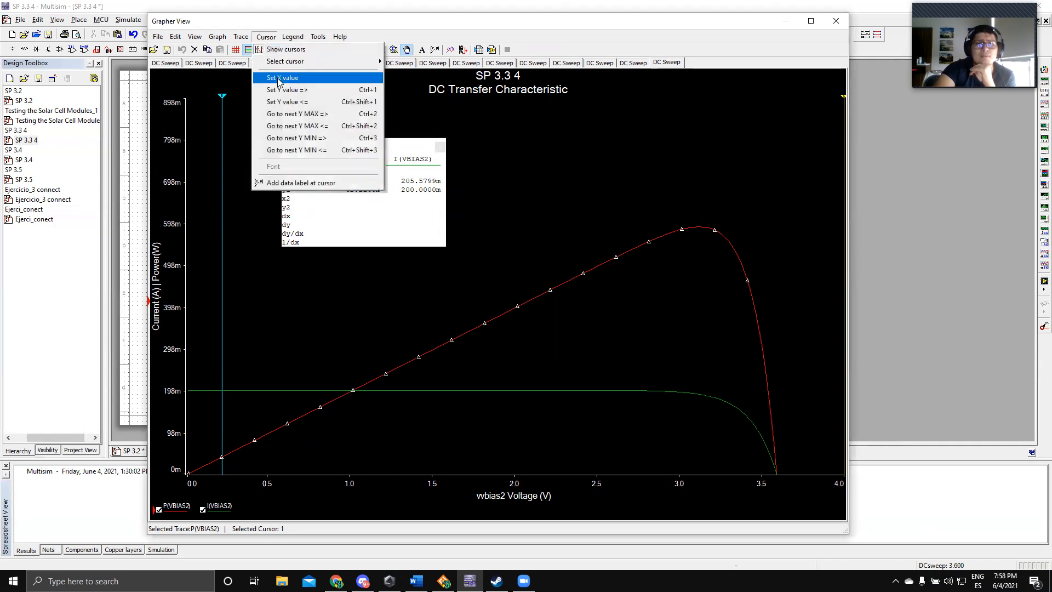
{"action": "left_click", "coordinate": [283, 90]}
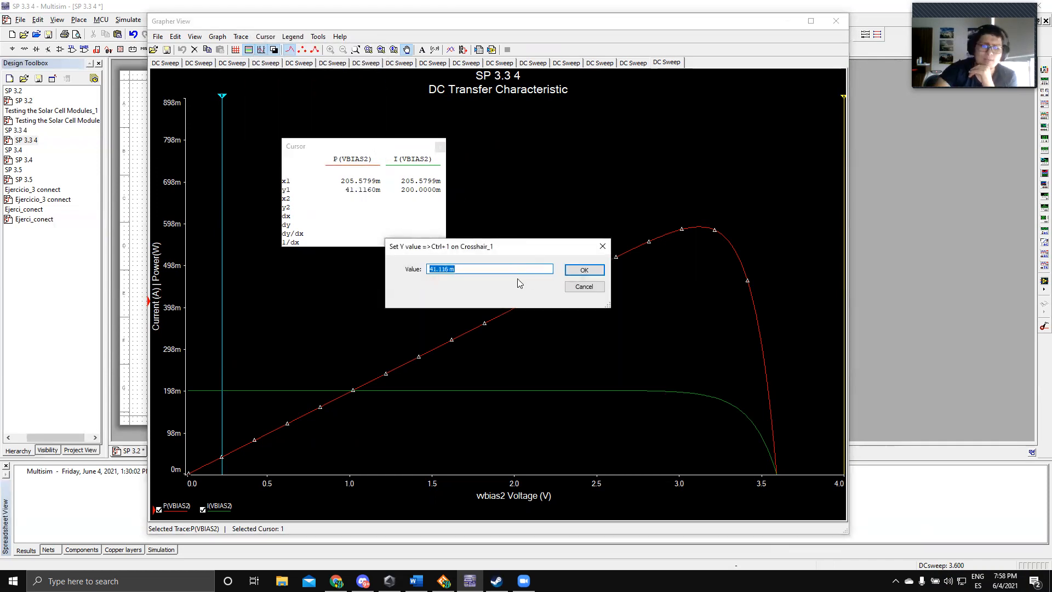
{"action": "key", "text": "Return"}
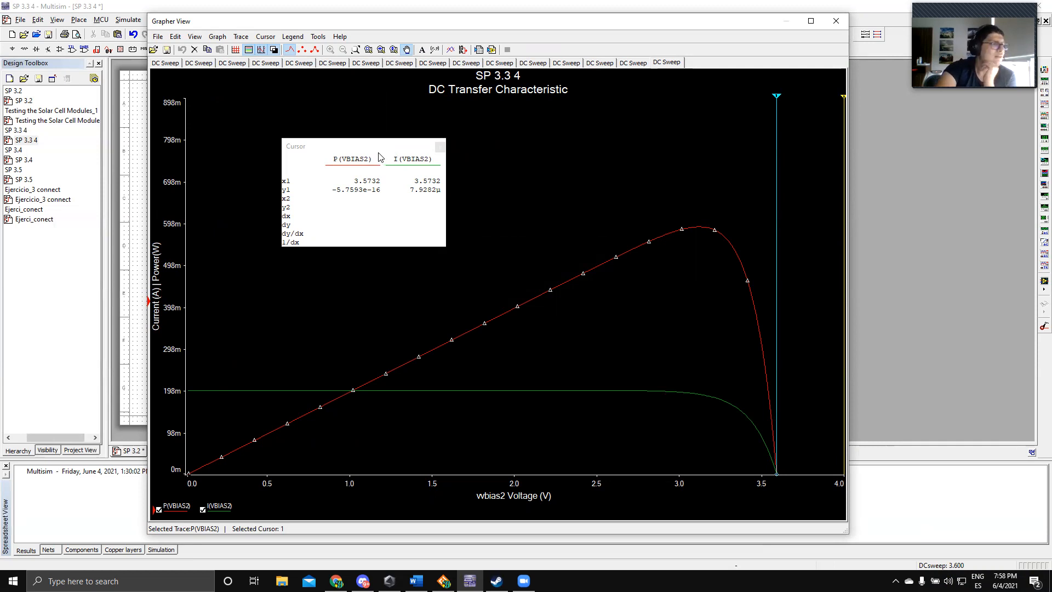
{"action": "left_click_drag", "start_coordinate": [416, 144], "coordinate": [461, 134]}
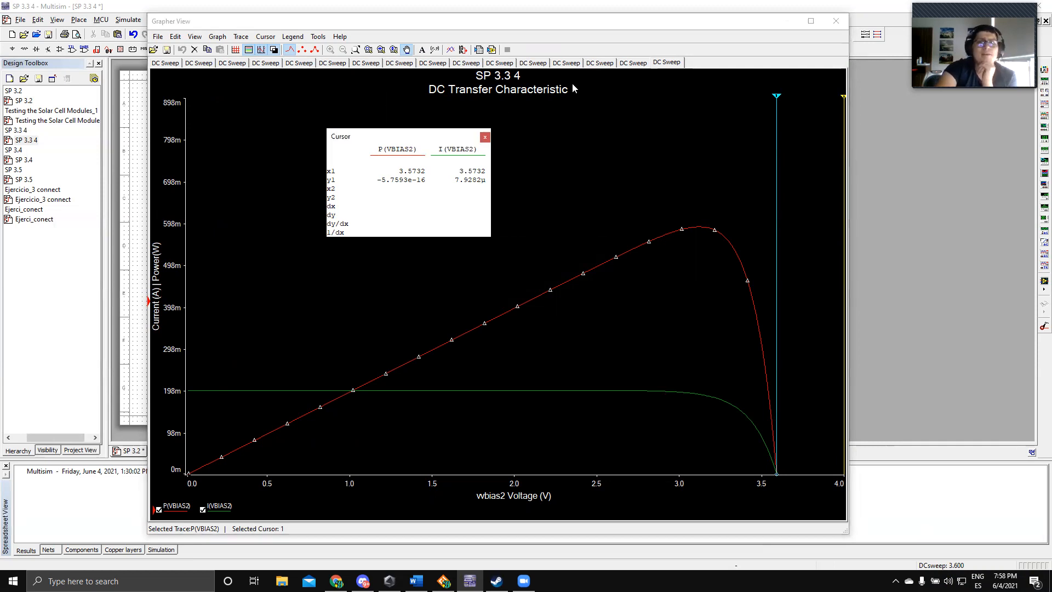
{"action": "left_click", "coordinate": [835, 21]}
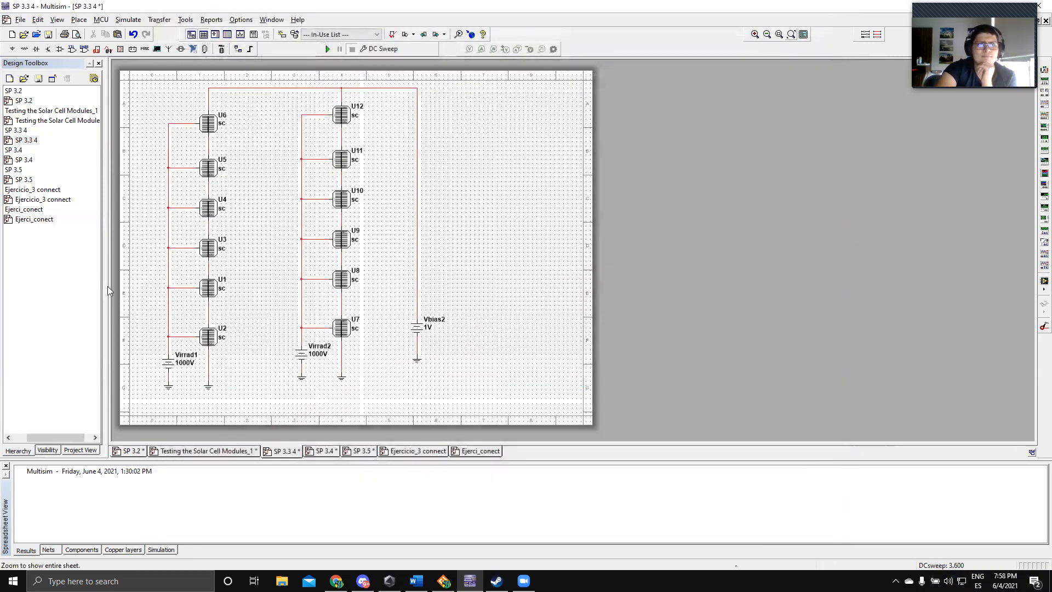
Step: Open the SP 3.4 design and run its DC Sweep of VBIAS2 from 0 to 8 V in 0.01 V increments, keeping the cursor readout clear of the curves
{"action": "double_click", "coordinate": [28, 162]}
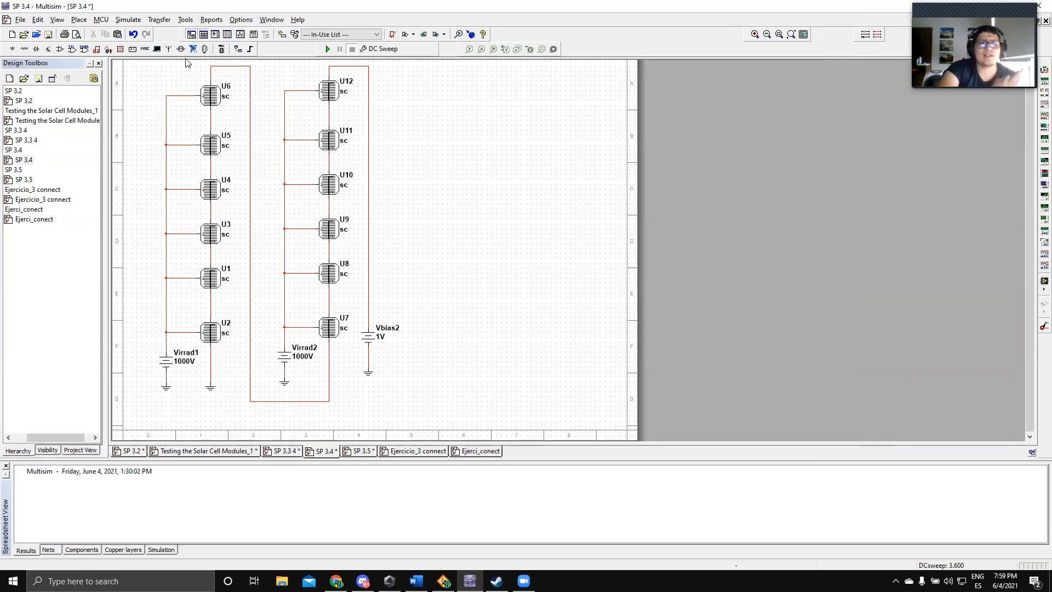
{"action": "left_click", "coordinate": [127, 20]}
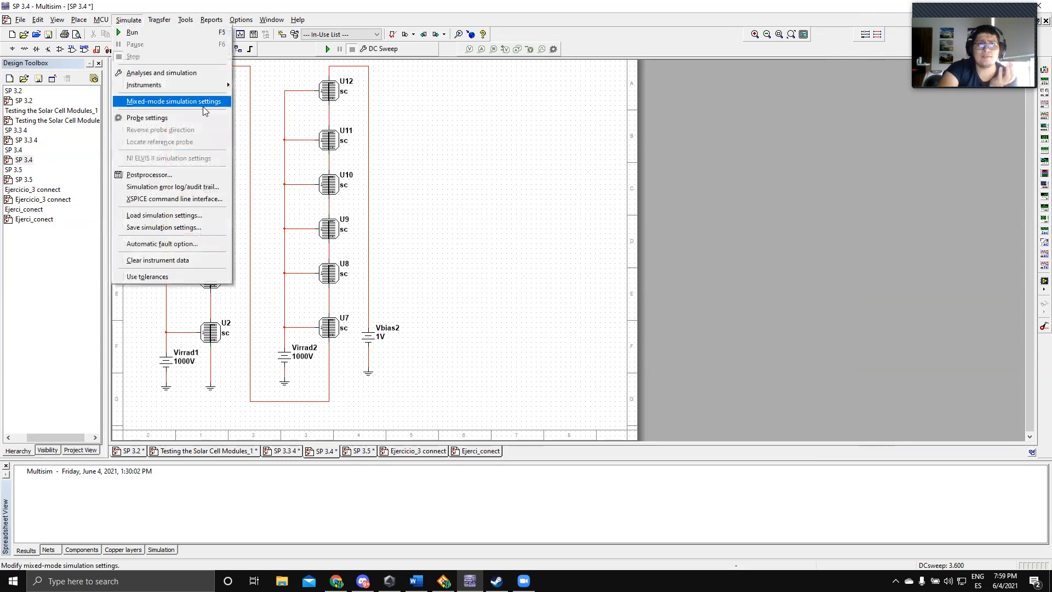
{"action": "left_click", "coordinate": [197, 74]}
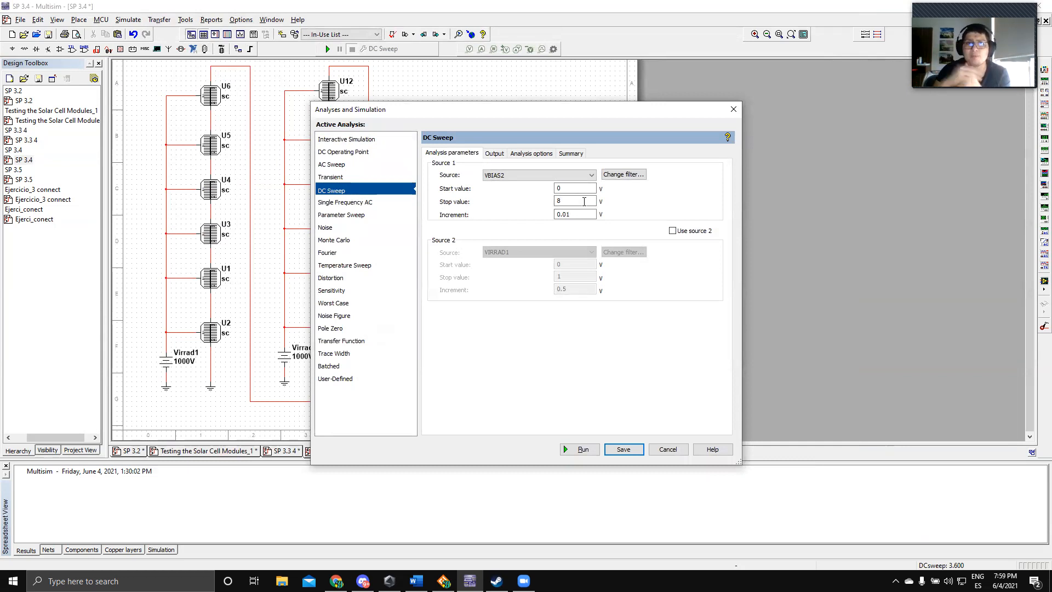
{"action": "left_click", "coordinate": [582, 448]}
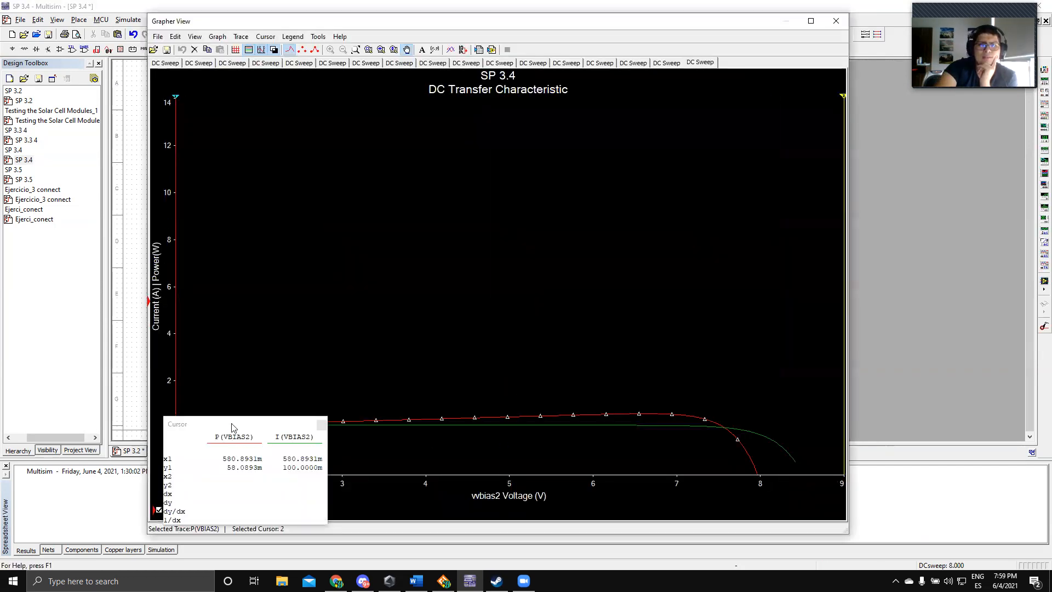
{"action": "left_click_drag", "start_coordinate": [232, 427], "coordinate": [363, 231]}
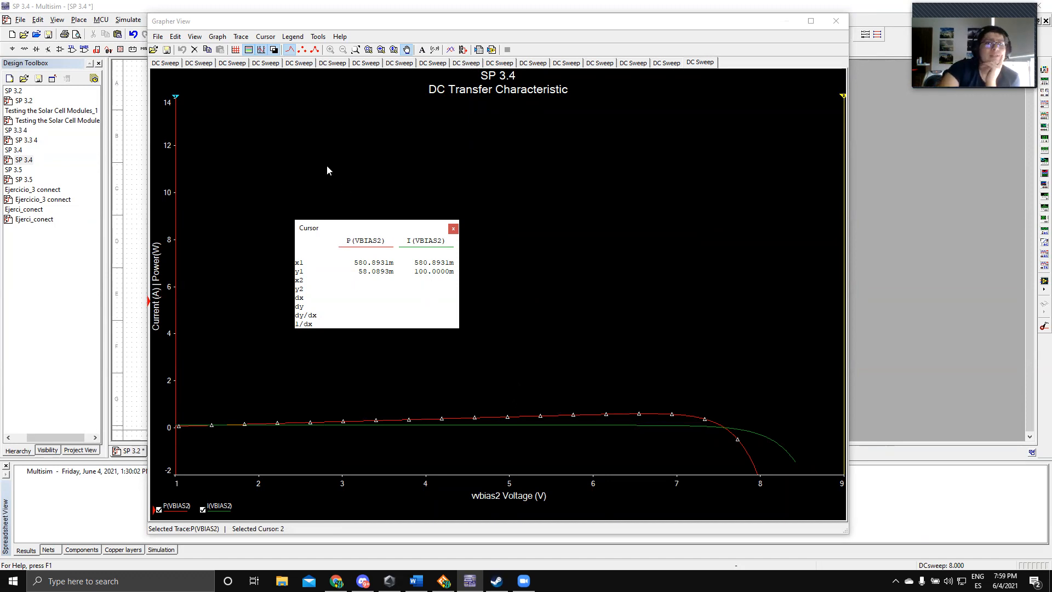
Step: Try to place cursor 2 at Y value 0 on the P(VBIAS2) trace and reposition the cursor readout higher on the graph
{"action": "left_click", "coordinate": [266, 37]}
{"action": "left_click", "coordinate": [299, 92]}
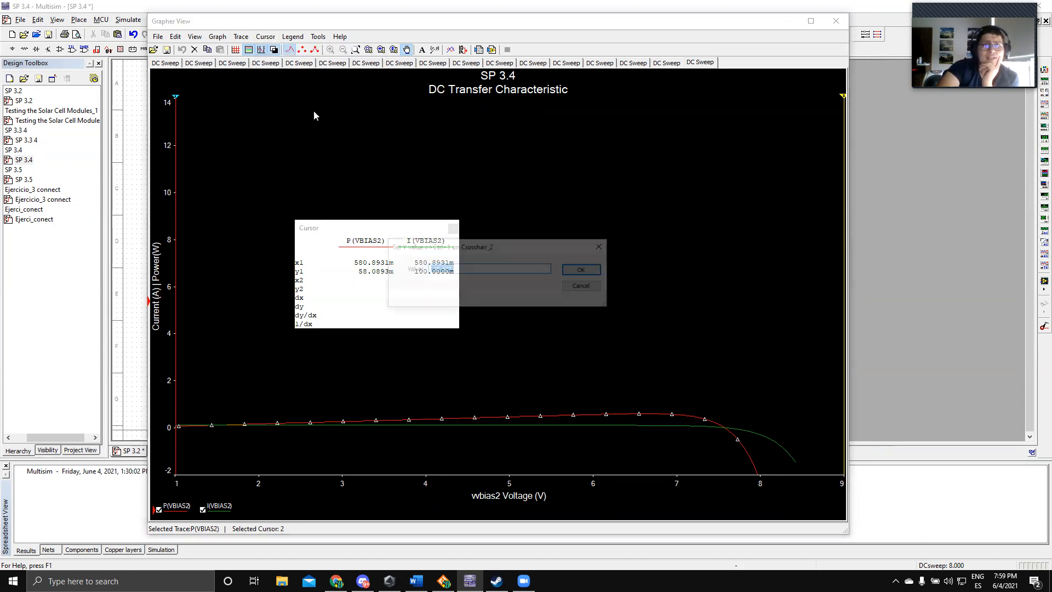
{"action": "type", "text": "0"}
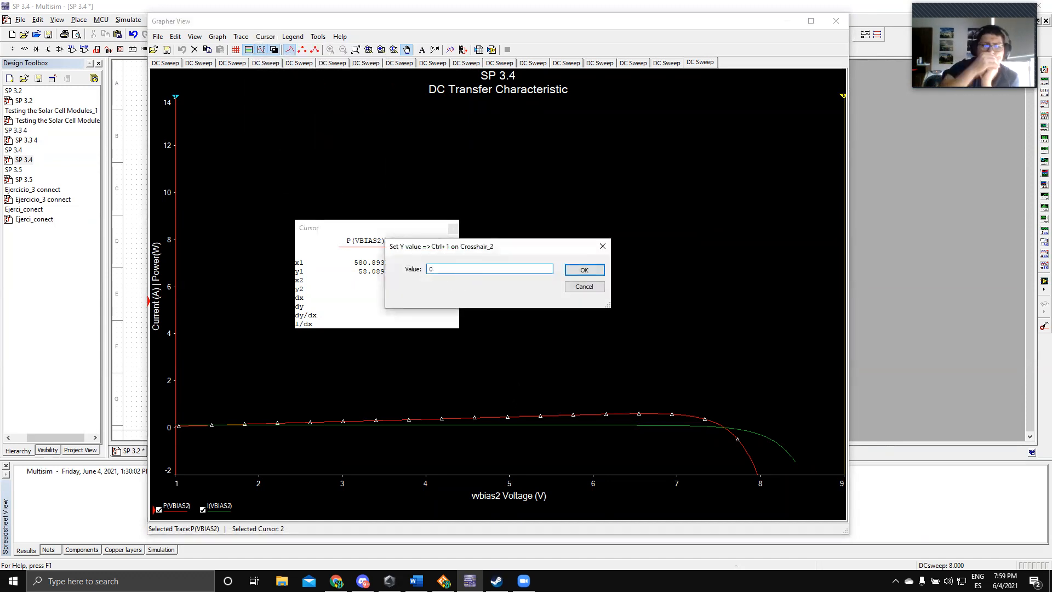
{"action": "key", "text": "Return"}
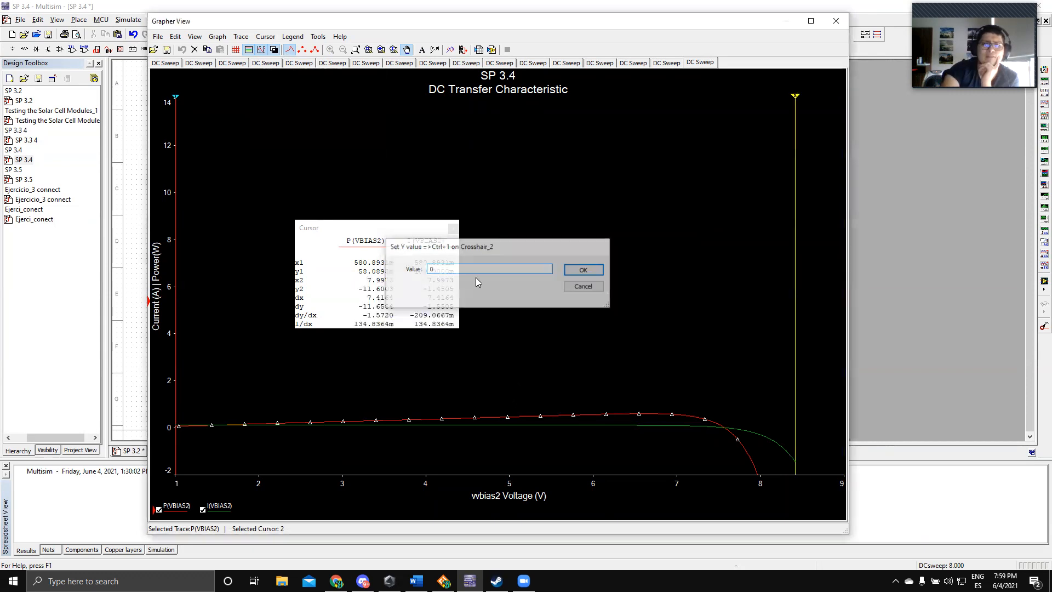
{"action": "left_click_drag", "start_coordinate": [405, 228], "coordinate": [346, 190]}
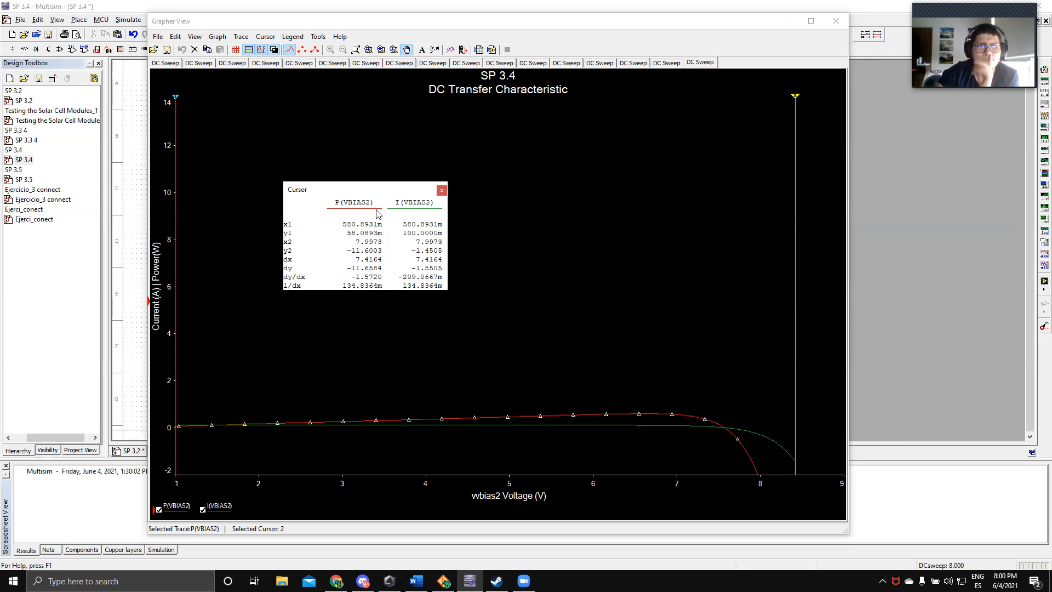
{"action": "left_click_drag", "start_coordinate": [372, 192], "coordinate": [403, 149]}
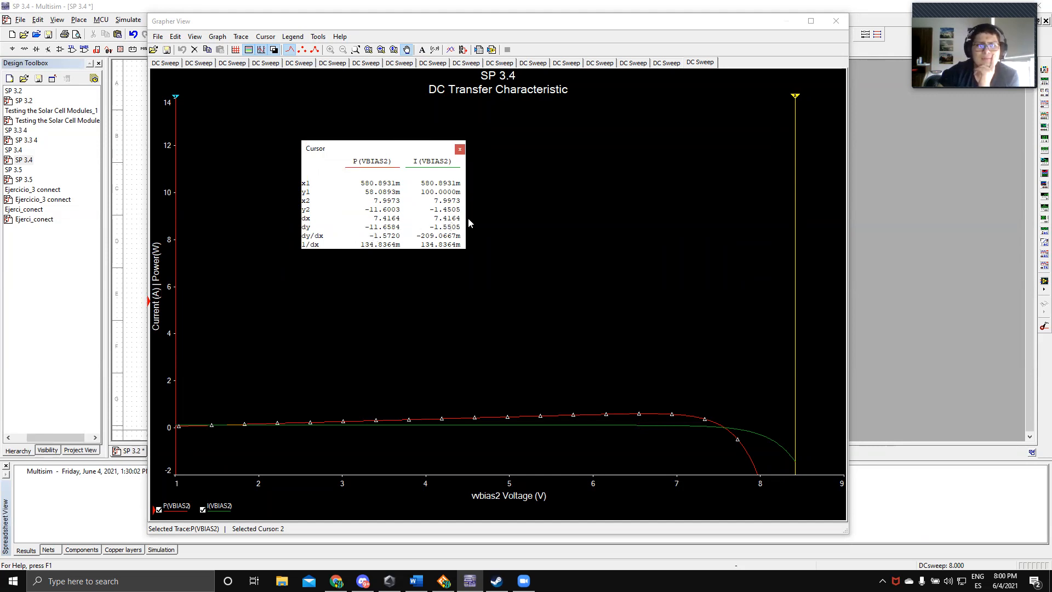
Step: Measure the SP 3.4 open-circuit voltage by moving cursor 2 to the curves' zero crossing at about 7.16 V, and close the graph
{"action": "left_click_drag", "start_coordinate": [794, 97], "coordinate": [757, 105]}
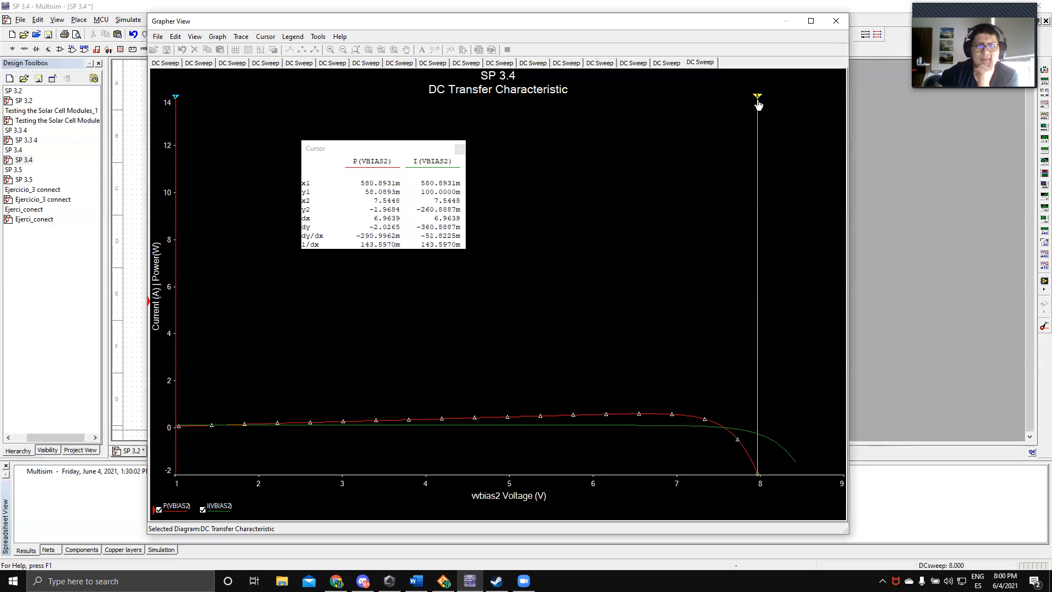
{"action": "left_click_drag", "start_coordinate": [758, 105], "coordinate": [727, 104]}
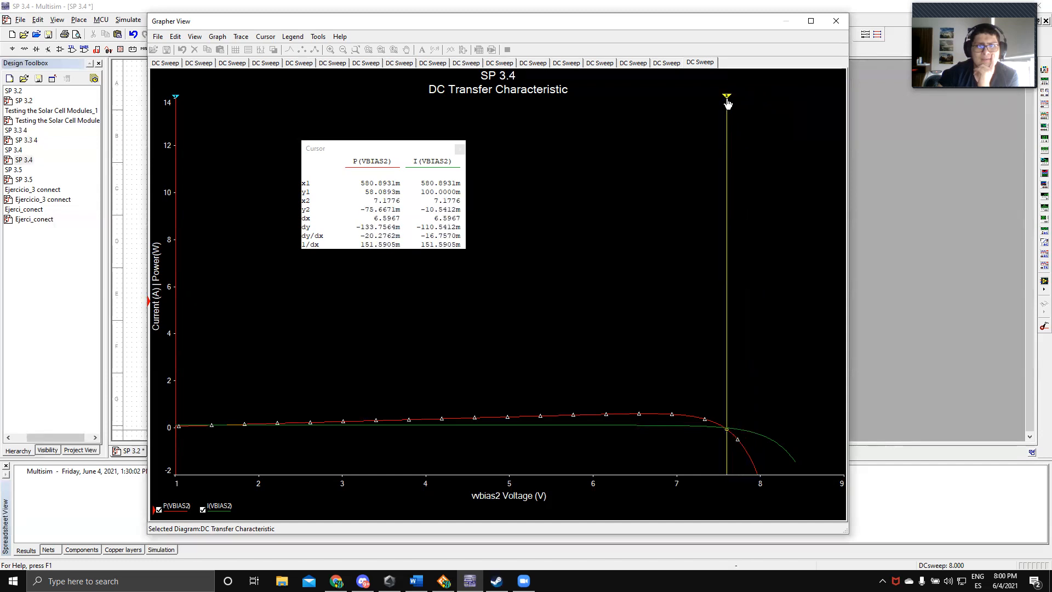
{"action": "left_click_drag", "start_coordinate": [727, 103], "coordinate": [725, 104]}
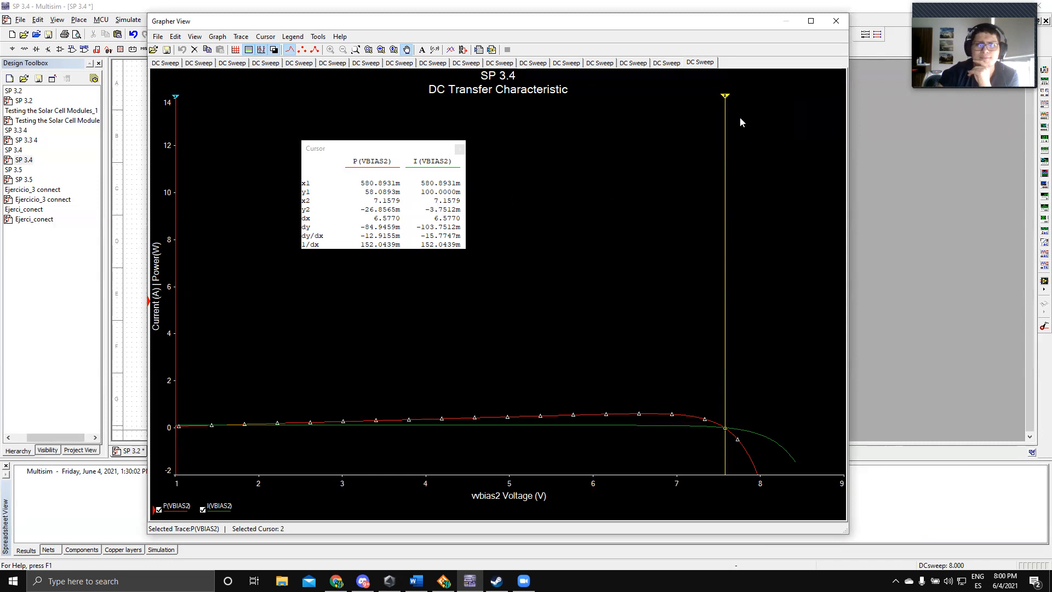
{"action": "left_click", "coordinate": [835, 26]}
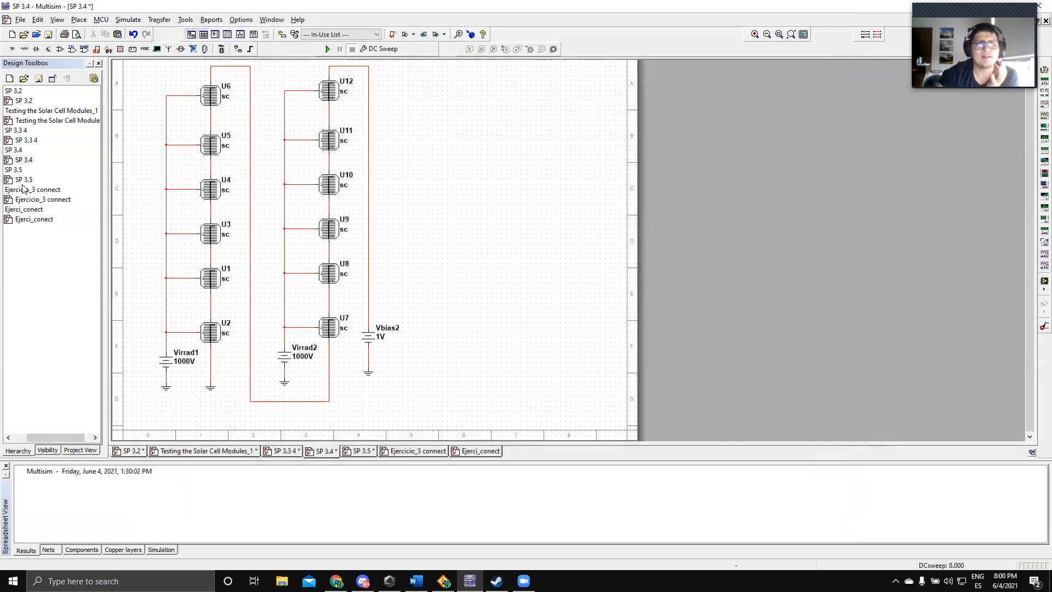
Step: Open the SP 3.5 design and inspect the model and instance parameters of solar cell U7
{"action": "double_click", "coordinate": [23, 180]}
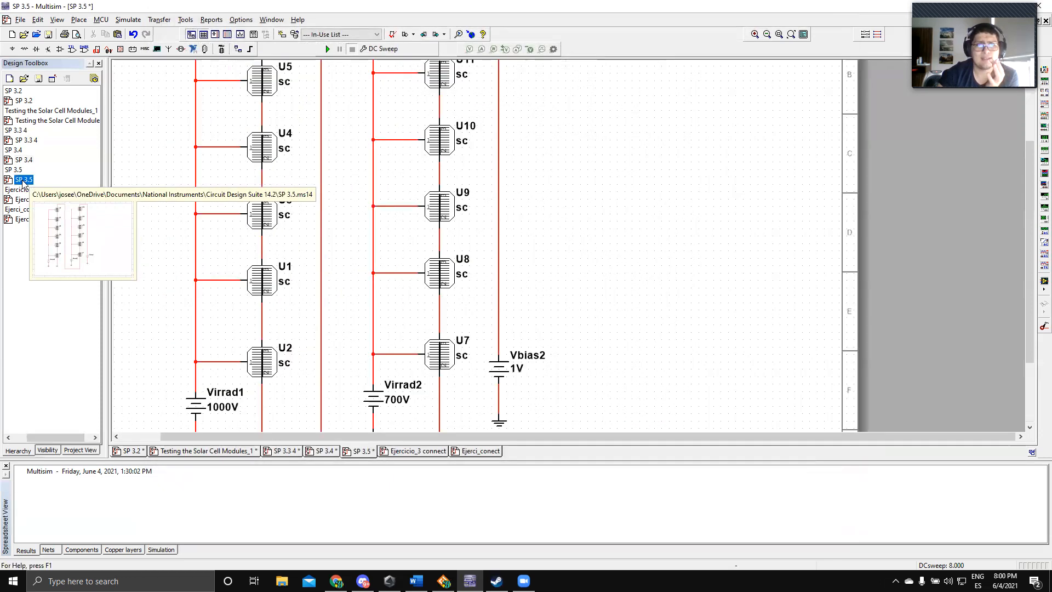
{"action": "scroll", "coordinate": [558, 307], "scroll_direction": "down", "scroll_amount": 1}
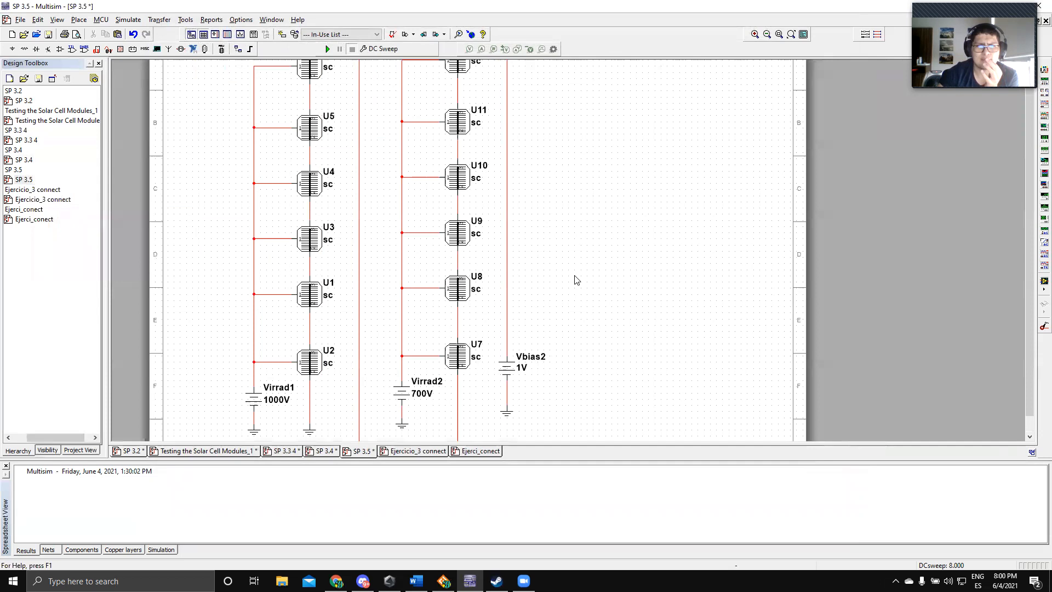
{"action": "scroll", "coordinate": [564, 276], "scroll_direction": "down", "scroll_amount": 1}
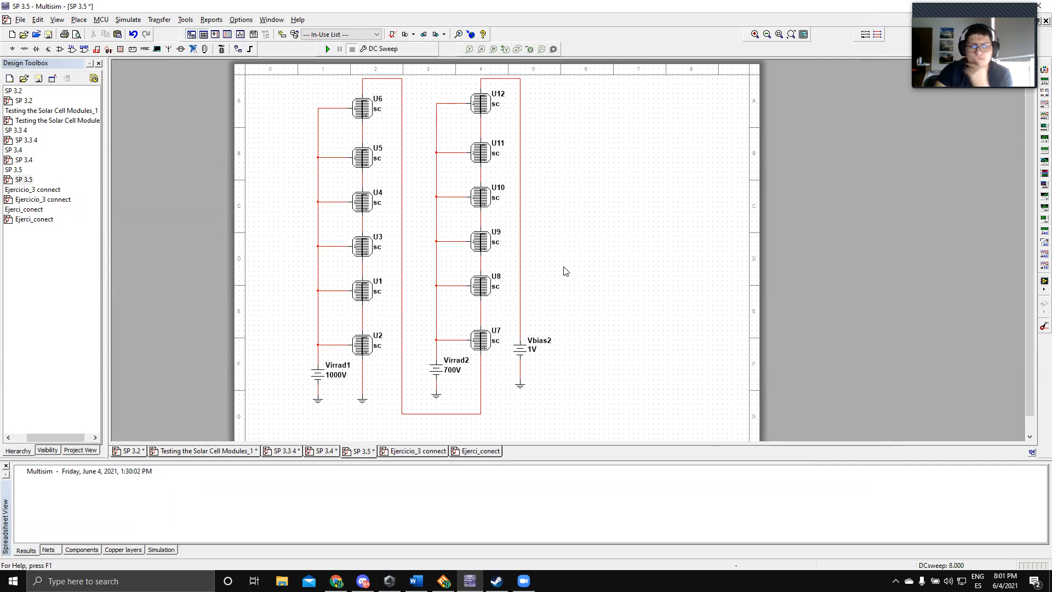
{"action": "left_click", "coordinate": [481, 337]}
{"action": "double_click", "coordinate": [480, 337]}
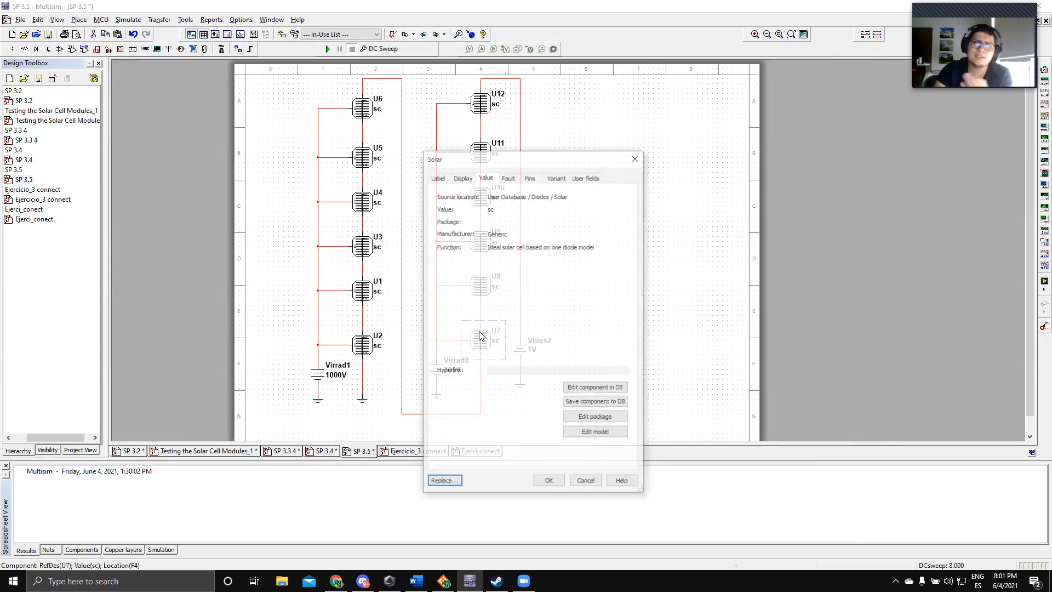
{"action": "left_click", "coordinate": [582, 432]}
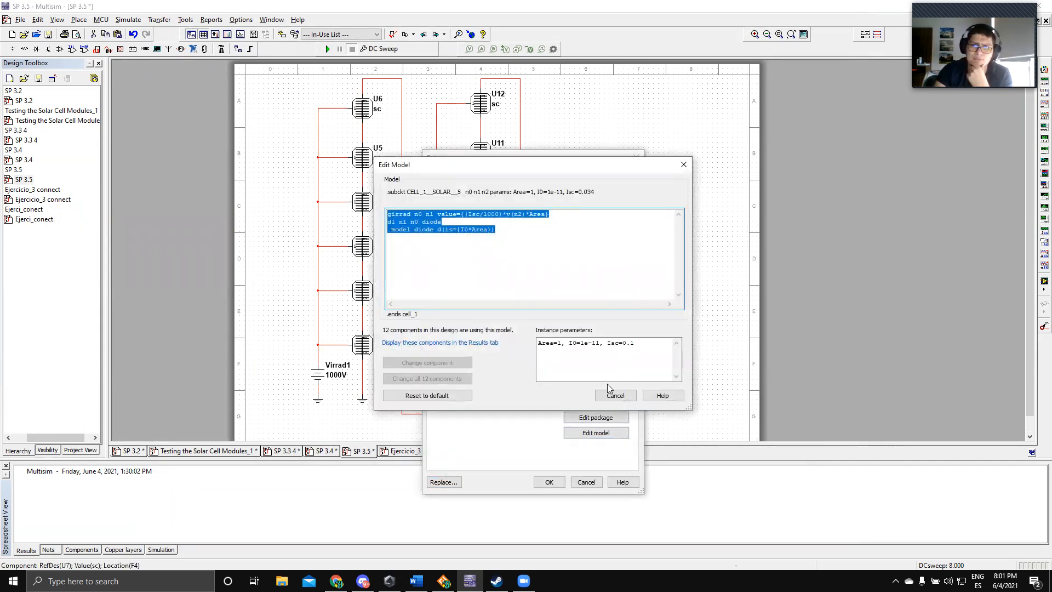
{"action": "left_click", "coordinate": [684, 164]}
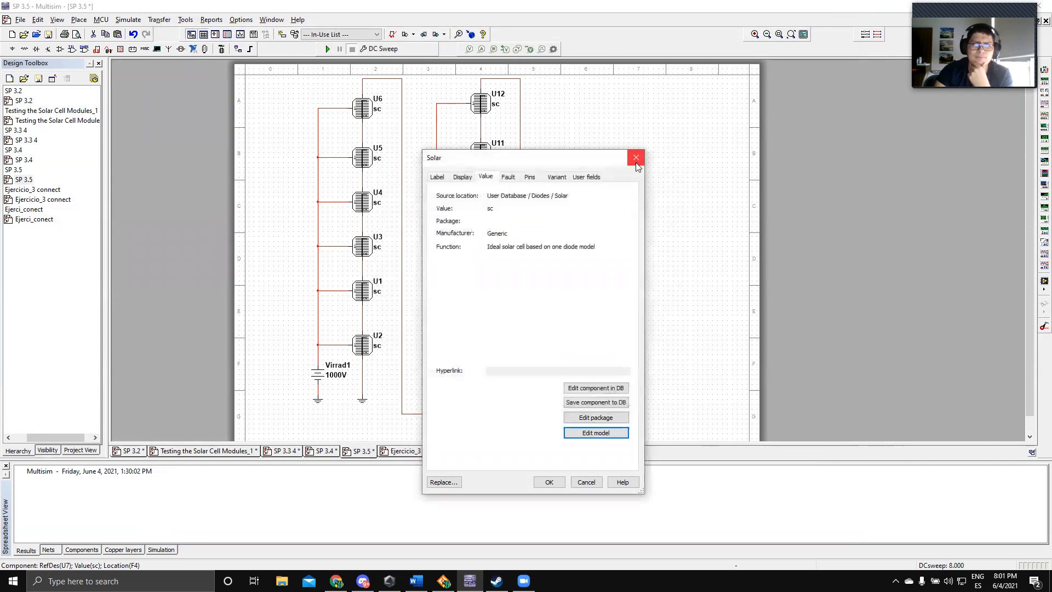
{"action": "left_click", "coordinate": [636, 156]}
Step: Run the DC Sweep simulation of the SP 3.5 circuit and move the cursor readout clear of the power and current curves
{"action": "left_click", "coordinate": [328, 48]}
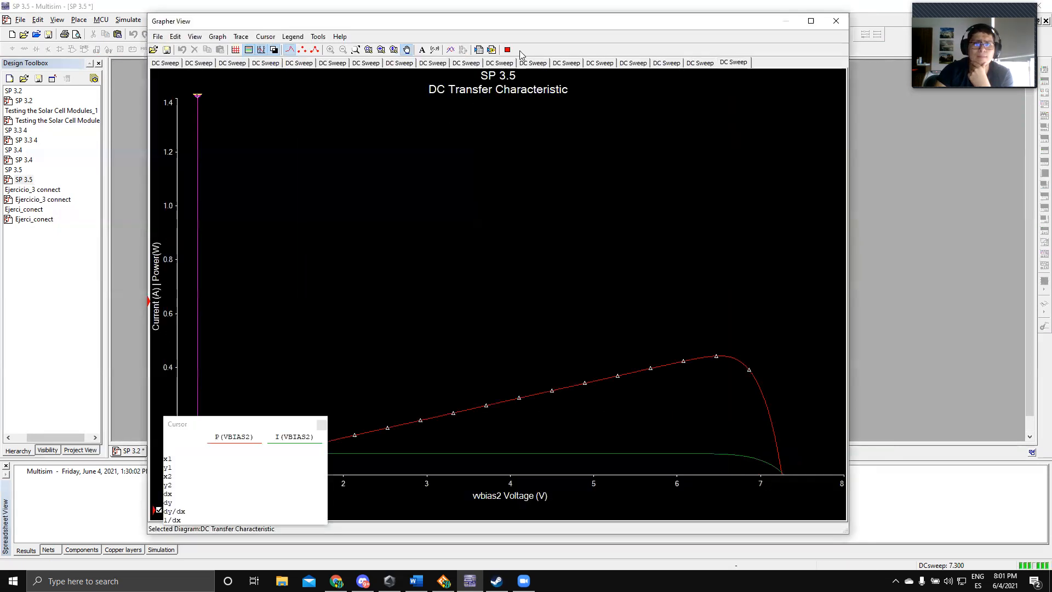
{"action": "left_click", "coordinate": [264, 425]}
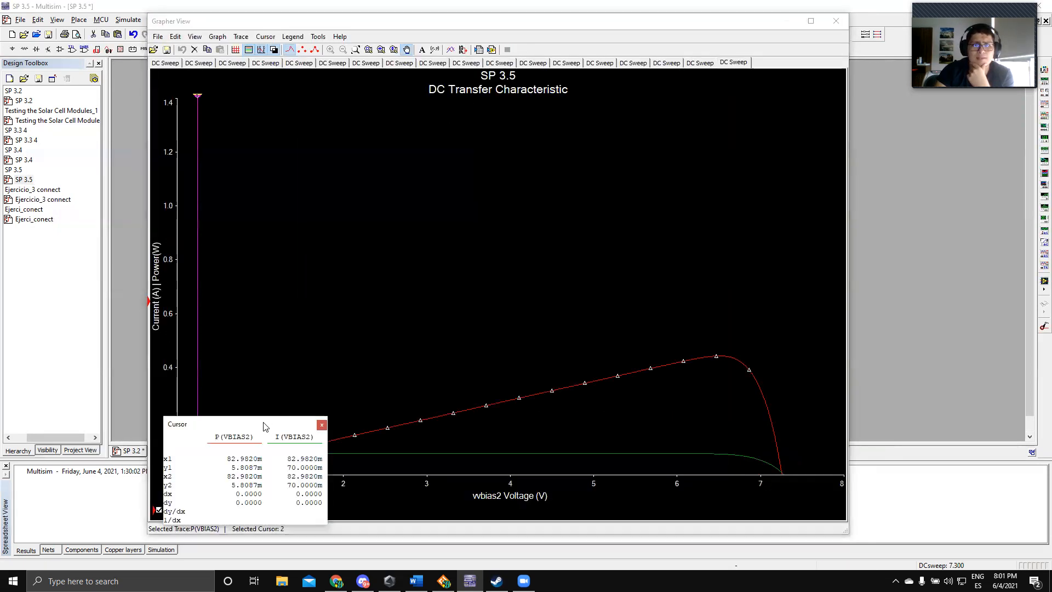
{"action": "left_click_drag", "start_coordinate": [264, 425], "coordinate": [376, 180]}
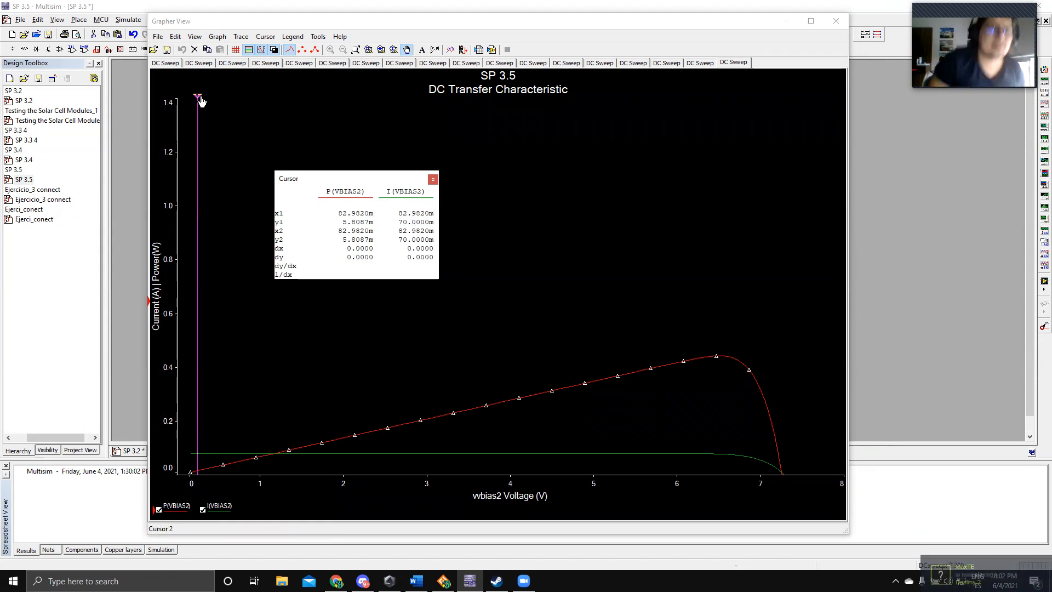
Step: Measure the SP 3.5 open-circuit voltage by setting cursor 2 to Y value 0 on the P(VBIAS2) trace, and close the graph
{"action": "left_click", "coordinate": [266, 37]}
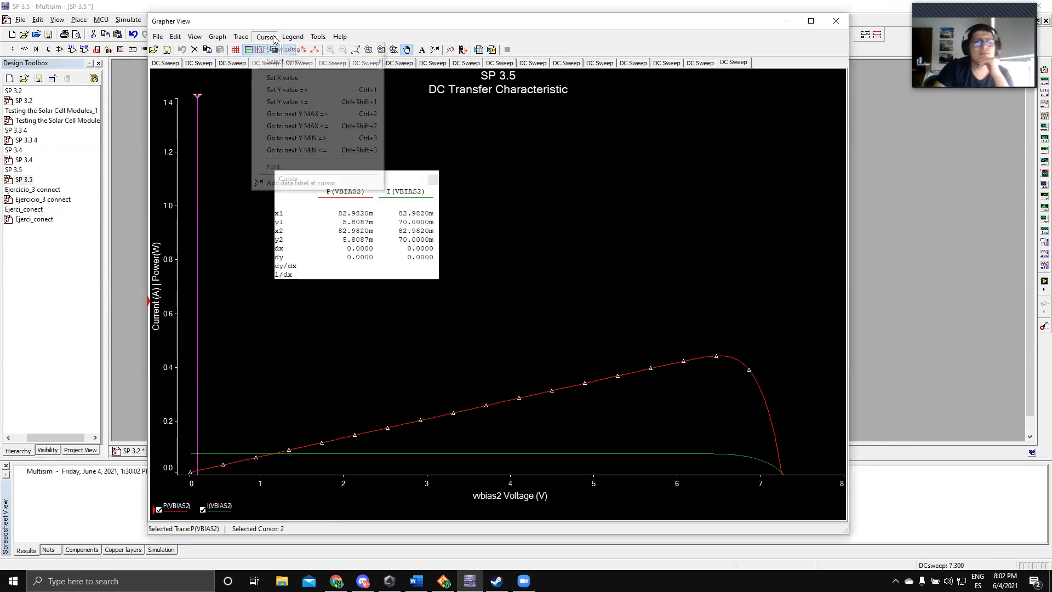
{"action": "left_click", "coordinate": [305, 90]}
{"action": "key", "text": "Return"}
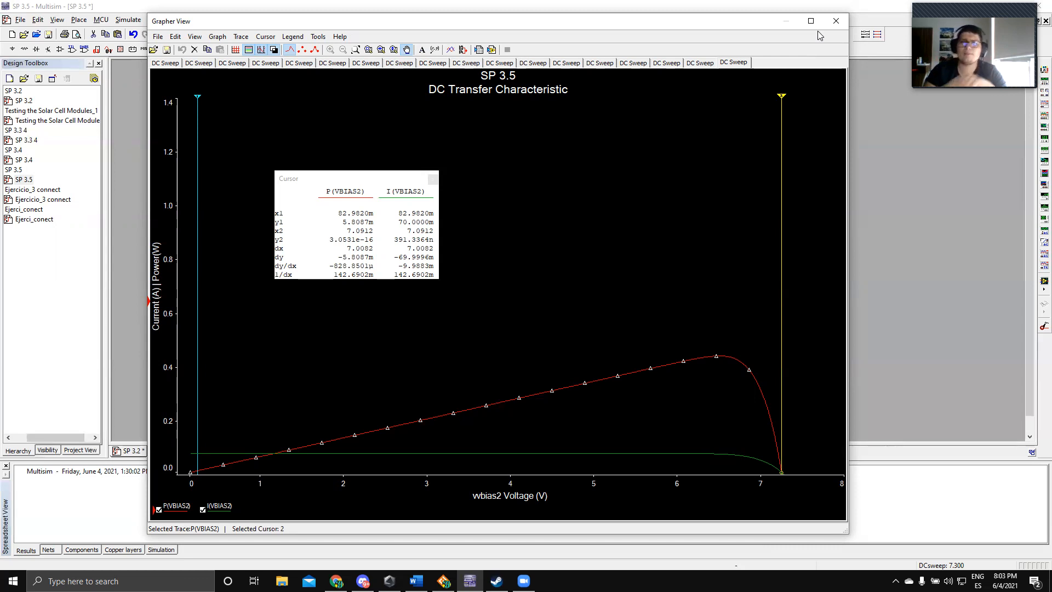
{"action": "left_click", "coordinate": [836, 21]}
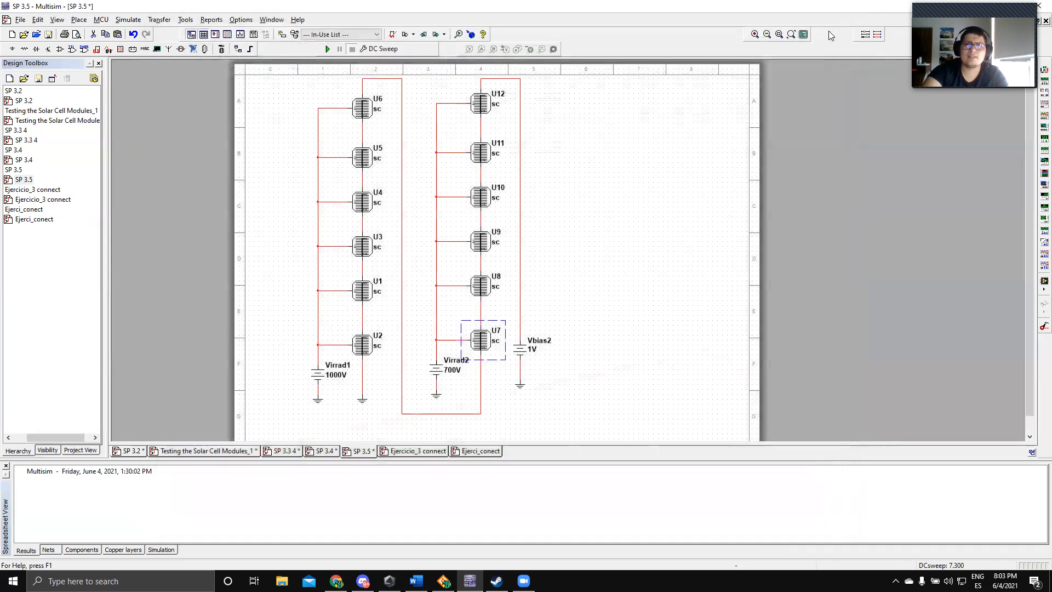